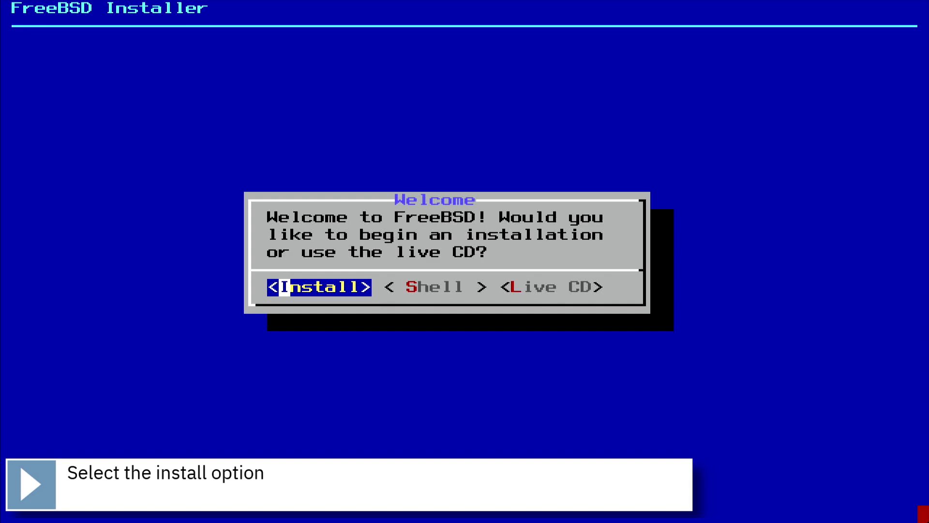
Start the installation and select the Portuguese (pt.kbd) console keymap
{"action": "key", "text": "Return"}
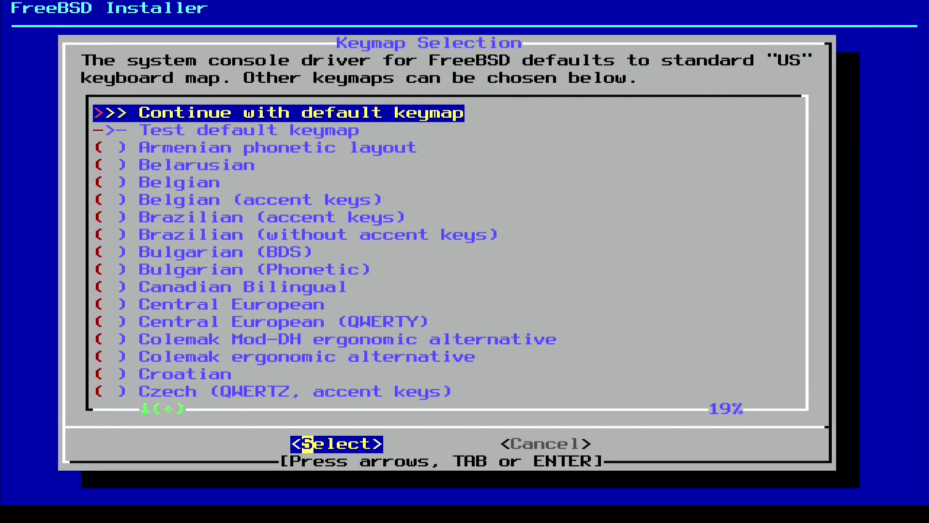
{"action": "key", "text": "Down"}
{"action": "key", "text": "Down"}
{"action": "key", "text": "Down"}
{"action": "key", "text": "Down"}
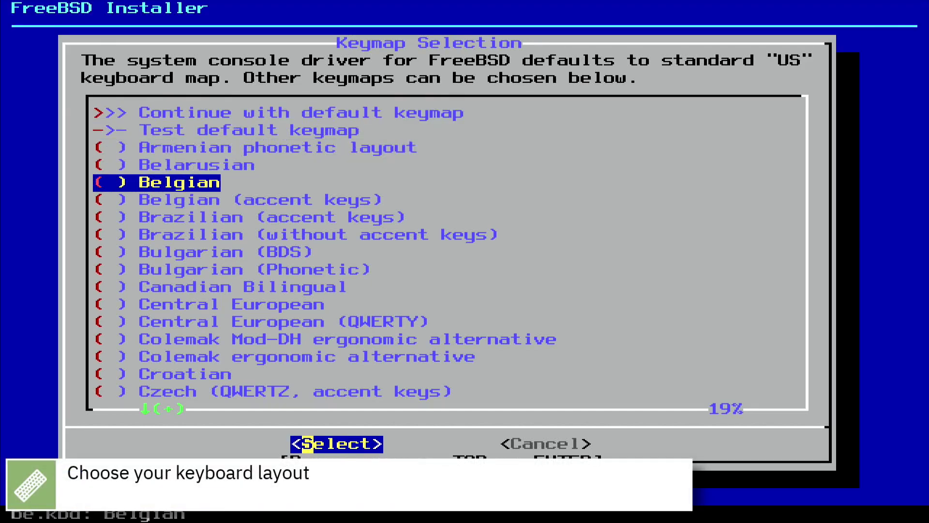
{"action": "key", "text": "Down"}
{"action": "key", "text": "Down"}
{"action": "key", "text": "Down"}
{"action": "key", "text": "Down"}
{"action": "key", "text": "Down"}
{"action": "key", "text": "Down"}
{"action": "key", "text": "Down"}
{"action": "key", "text": "Down"}
{"action": "key", "text": "Down"}
{"action": "key", "text": "Down"}
{"action": "key", "text": "Down"}
{"action": "key", "text": "Down"}
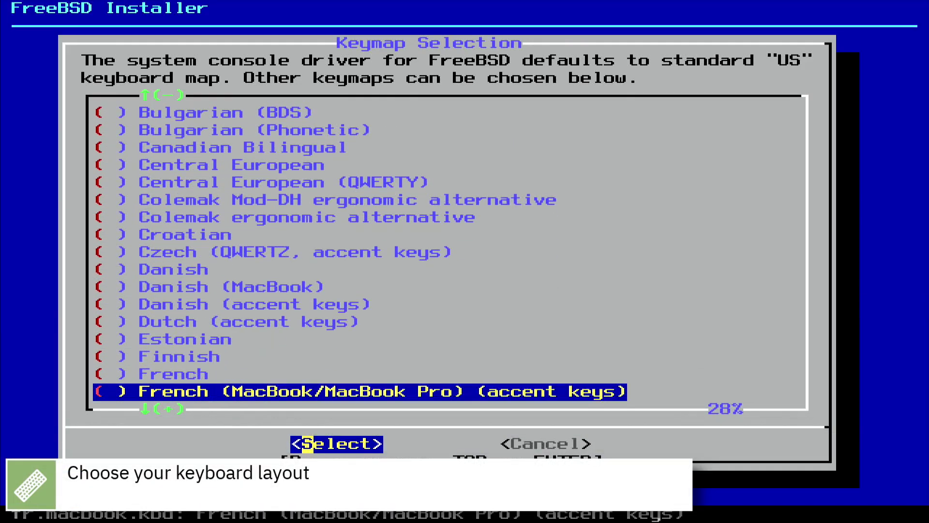
{"action": "key", "text": "Down"}
{"action": "key", "text": "Down"}
{"action": "key", "text": "Down"}
{"action": "key", "text": "Down"}
{"action": "key", "text": "Down"}
{"action": "key", "text": "Down"}
{"action": "key", "text": "Down"}
{"action": "key", "text": "Down"}
{"action": "key", "text": "Down"}
{"action": "key", "text": "Down"}
{"action": "key", "text": "Down"}
{"action": "key", "text": "Down"}
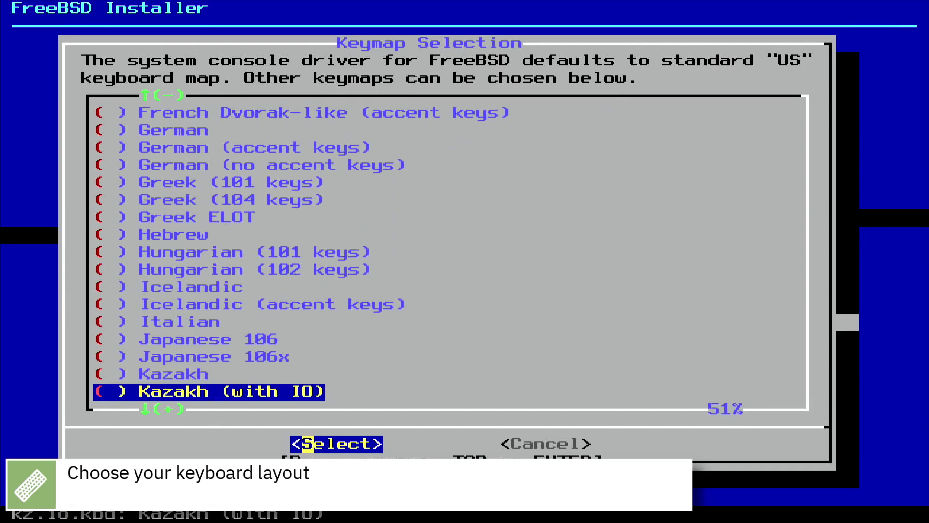
{"action": "key", "text": "Down"}
{"action": "key", "text": "Down"}
{"action": "key", "text": "Down"}
{"action": "key", "text": "Down"}
{"action": "key", "text": "Down"}
{"action": "key", "text": "Down"}
{"action": "key", "text": "Down"}
{"action": "key", "text": "Down"}
{"action": "key", "text": "Down"}
{"action": "key", "text": "Up"}
{"action": "key", "text": "Up"}
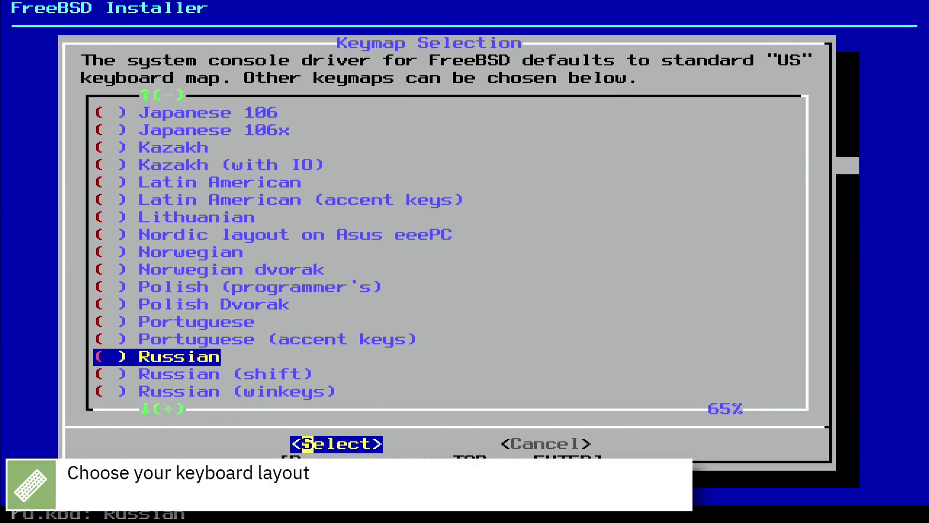
{"action": "key", "text": "Up"}
{"action": "key", "text": "Up"}
{"action": "key", "text": "Return"}
{"action": "key", "text": "Up"}
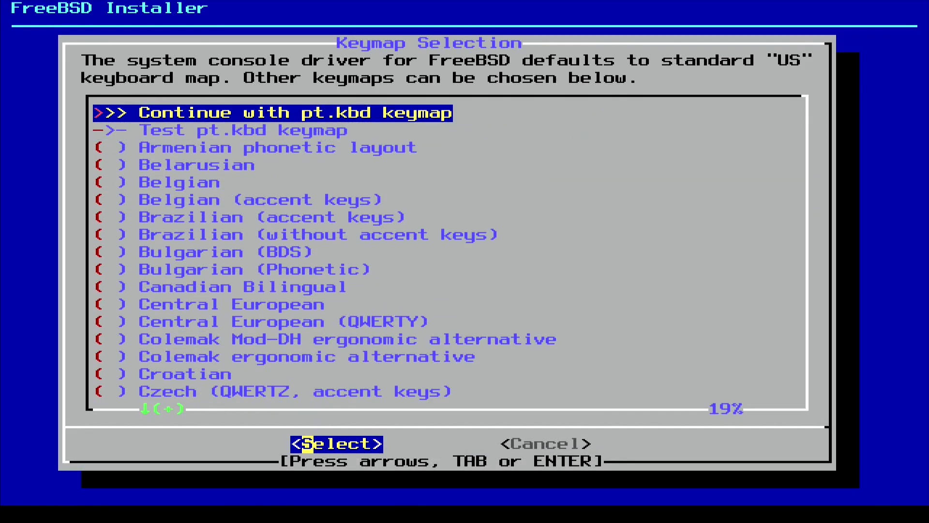
{"action": "key", "text": "Return"}
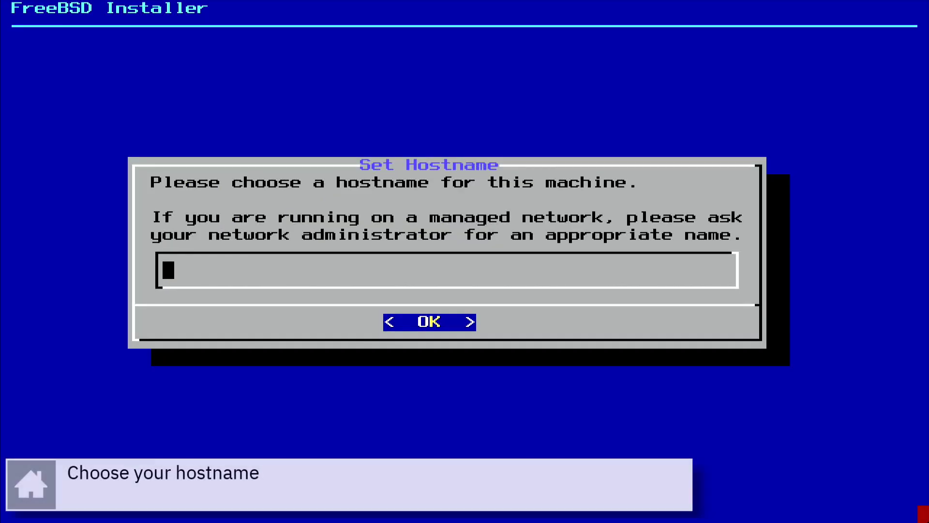
{"action": "type", "text": "Akemi"}
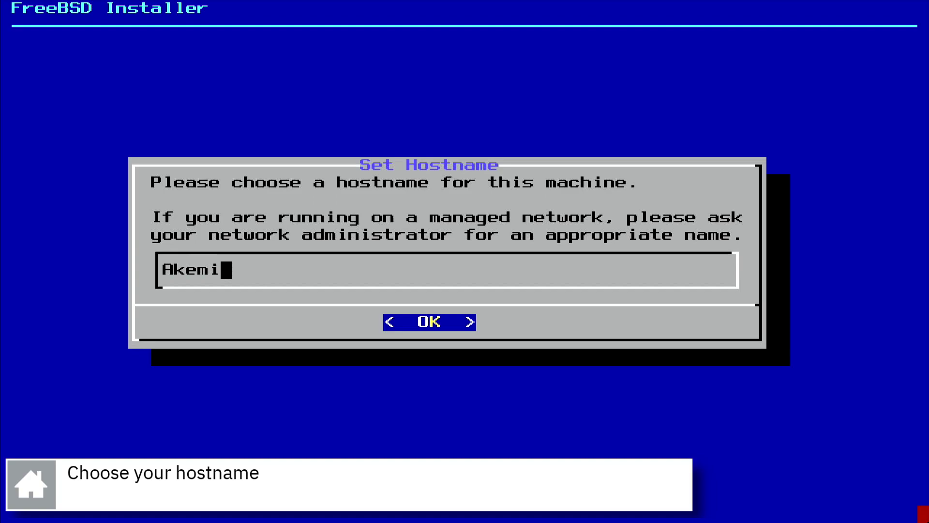
Set the machine's hostname to 'Akemi'
{"action": "key", "text": "Return"}
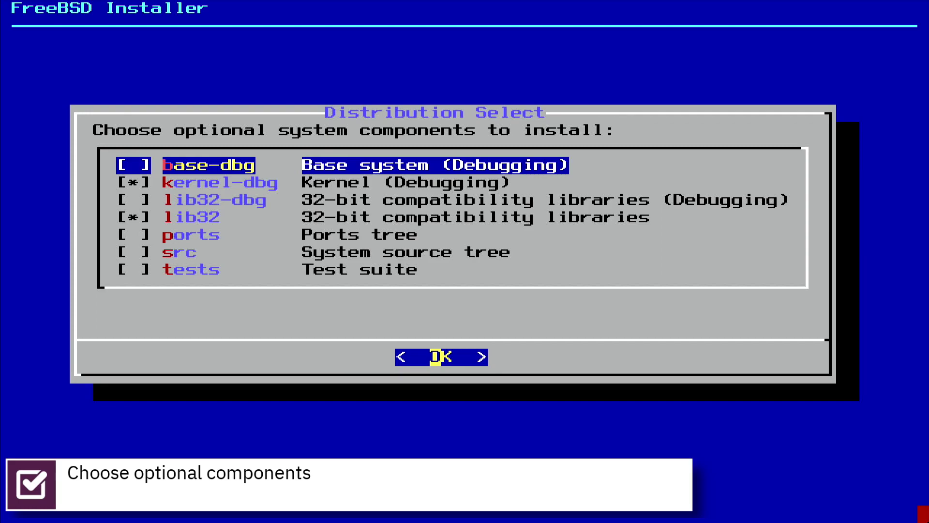
Accept kernel-dbg and lib32 as the optional system components
{"action": "key", "text": "Return"}
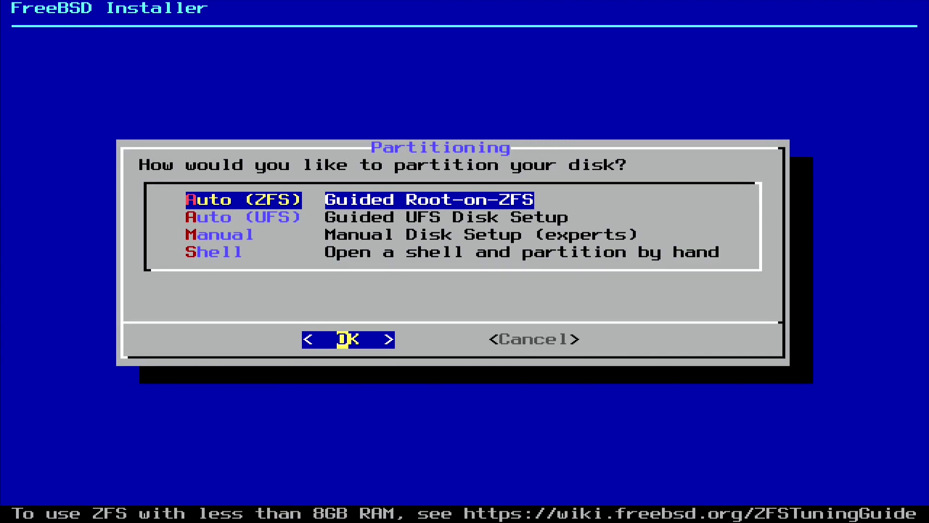
Choose guided Root-on-ZFS with a stripe pool on disk ada0, selecting YES to wipe
{"action": "key", "text": "Return"}
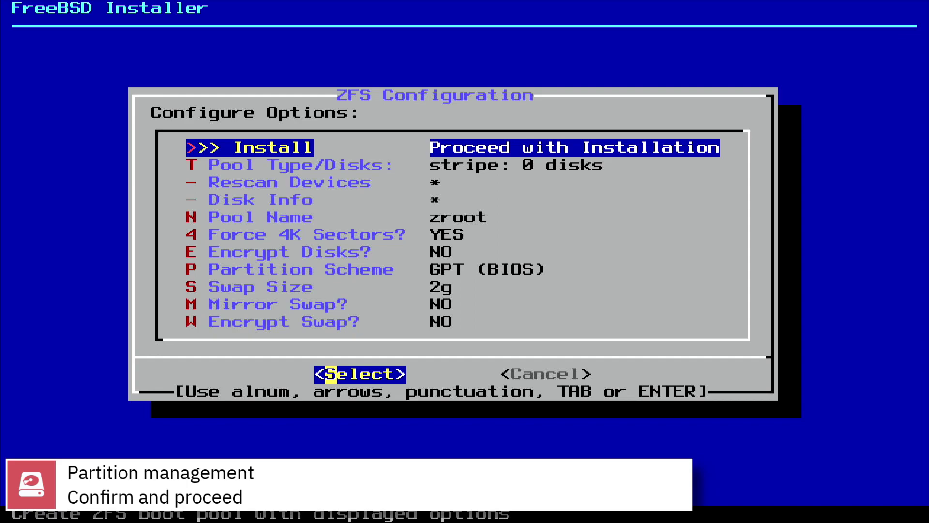
{"action": "key", "text": "Down"}
{"action": "key", "text": "Return"}
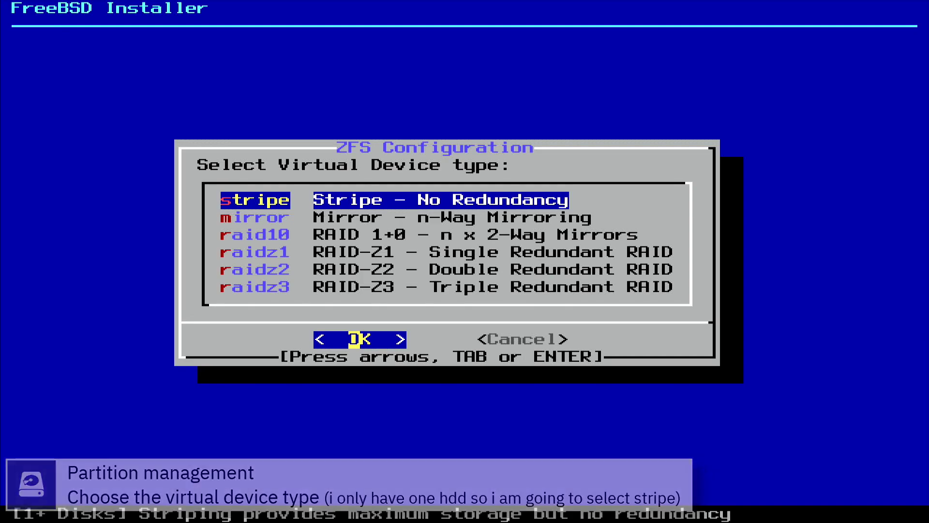
{"action": "key", "text": "Return"}
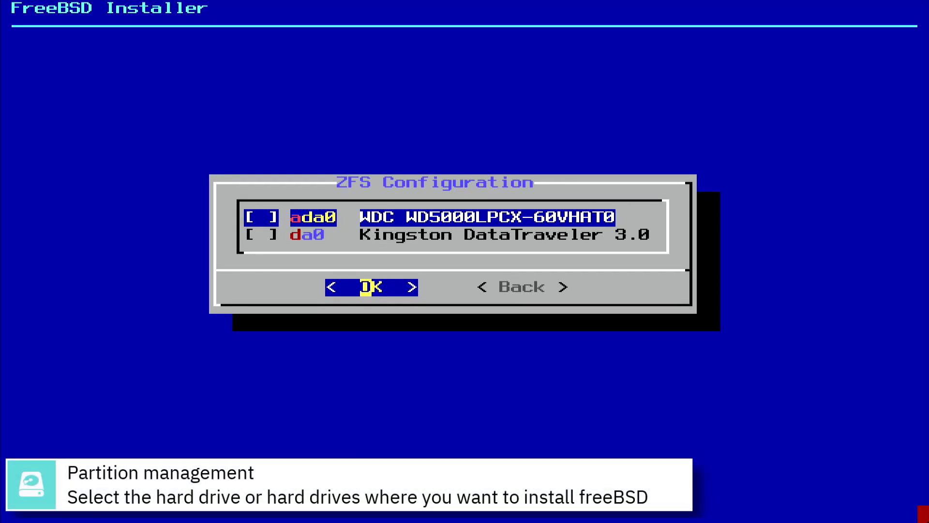
{"action": "key", "text": "space"}
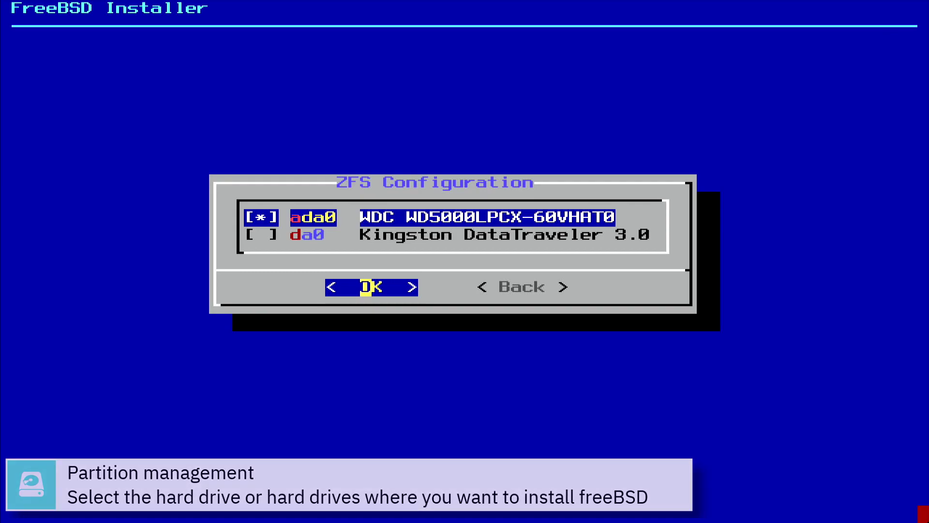
{"action": "key", "text": "Return"}
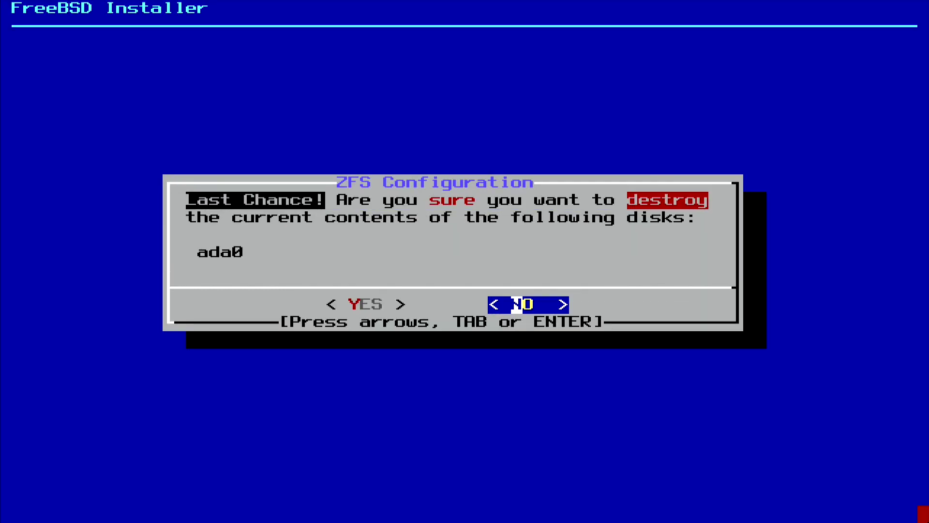
{"action": "key", "text": "Left"}
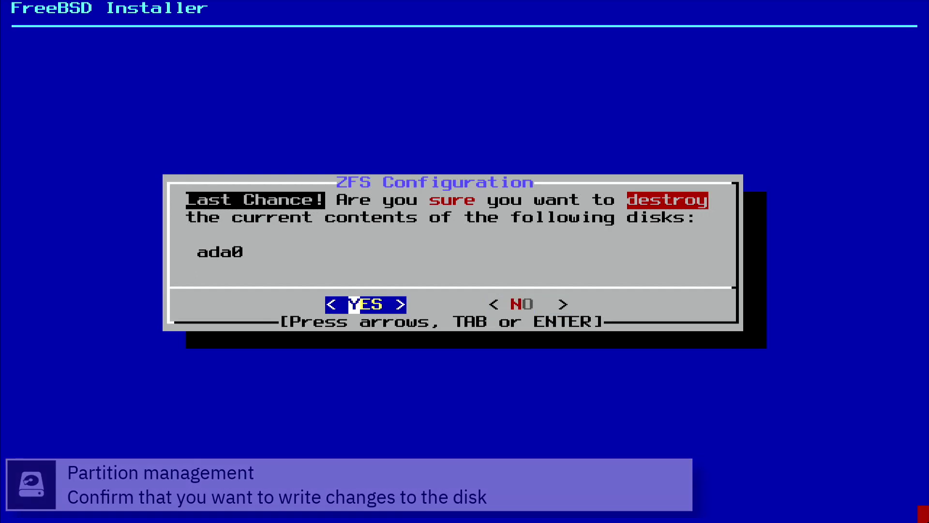
Confirm erasing ada0, let the install finish, and enter the root password
{"action": "key", "text": "Return"}
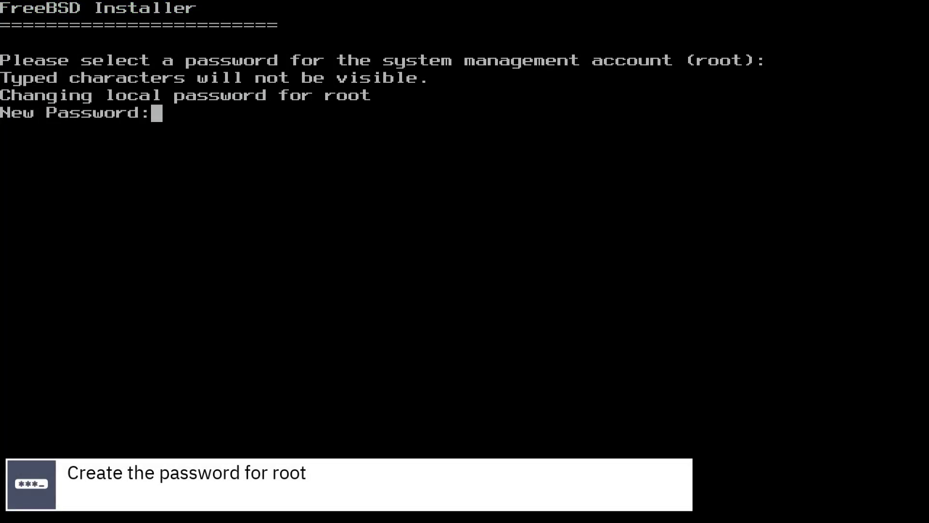
{"action": "key", "text": "Return"}
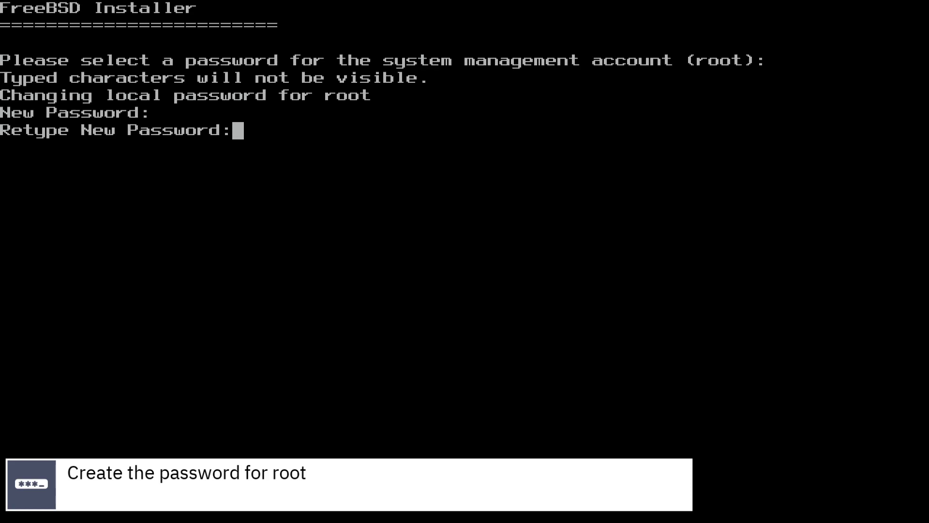
Confirm the root password and configure re0 for IPv4 via DHCP
{"action": "key", "text": "Return"}
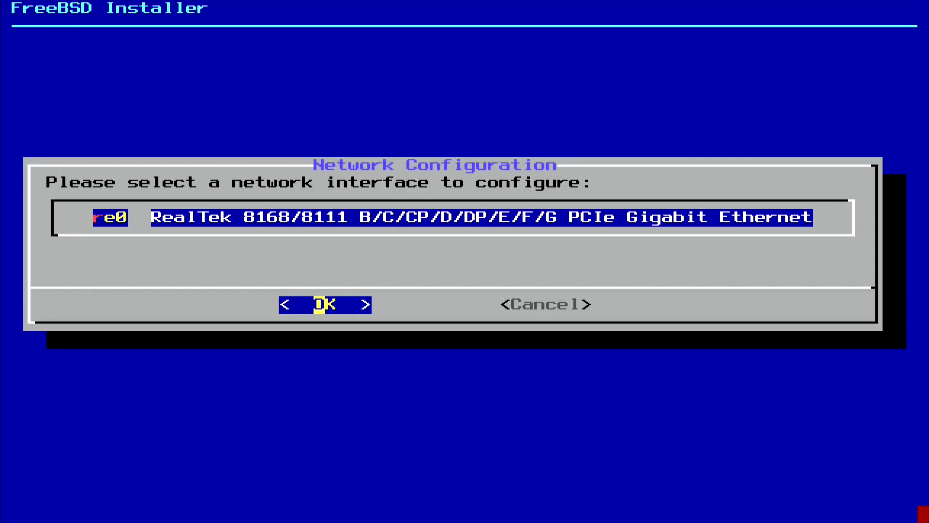
{"action": "key", "text": "Return"}
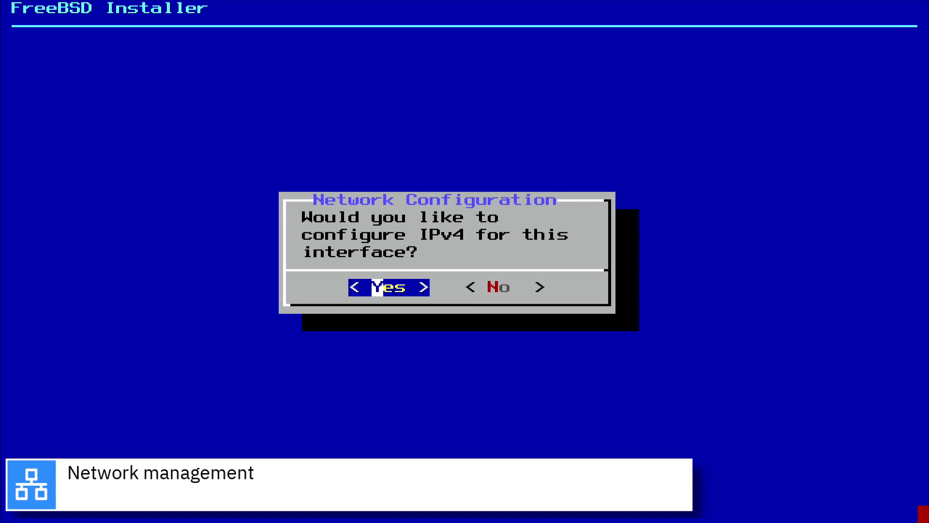
{"action": "key", "text": "Return"}
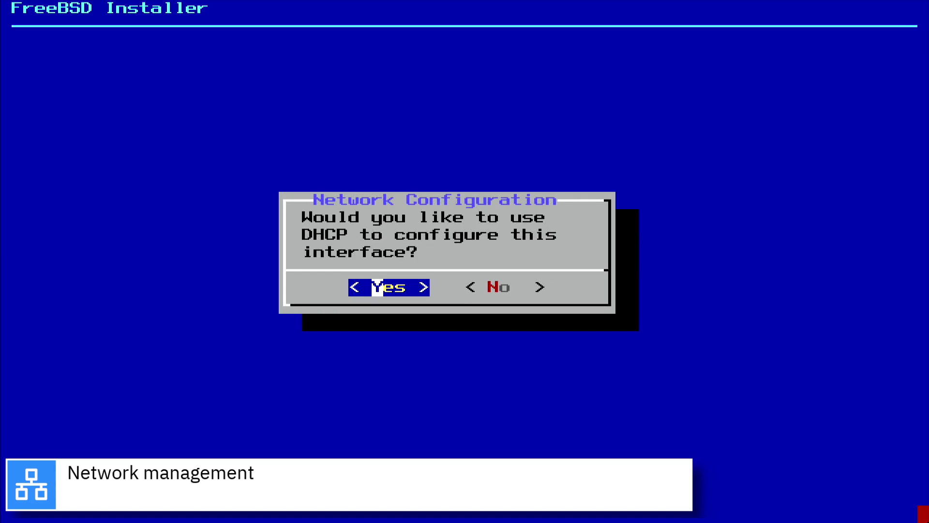
{"action": "key", "text": "Return"}
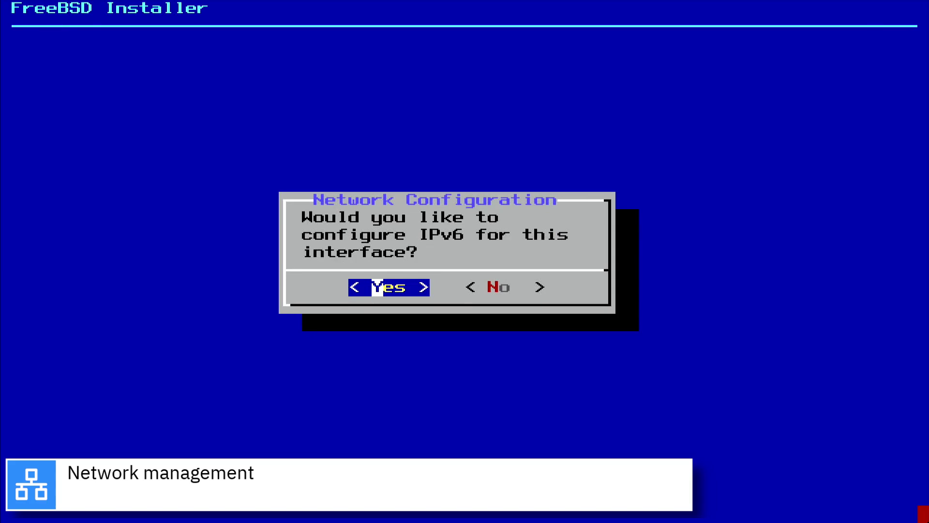
Skip IPv6 and accept the 192.168.0.1 DNS resolver
{"action": "key", "text": "Right"}
{"action": "key", "text": "Return"}
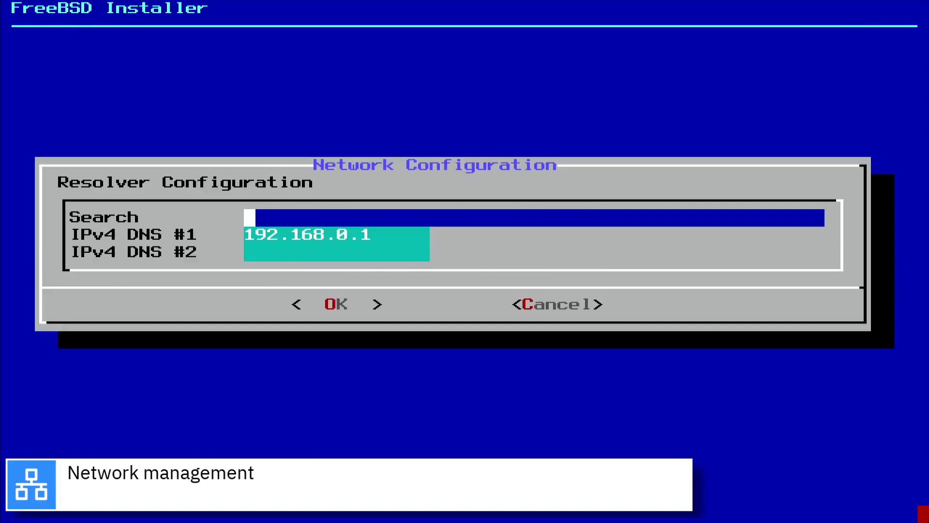
{"action": "key", "text": "Tab"}
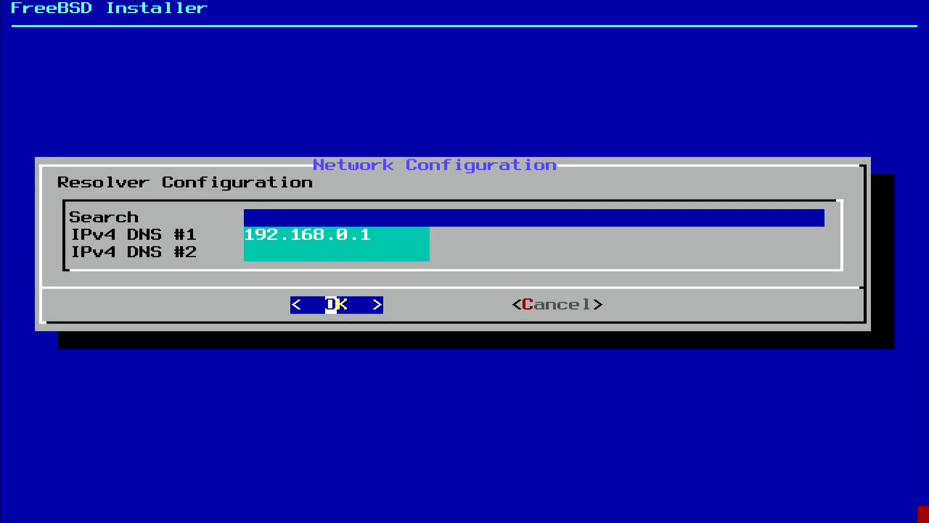
{"action": "key", "text": "Return"}
{"action": "key", "text": "Return"}
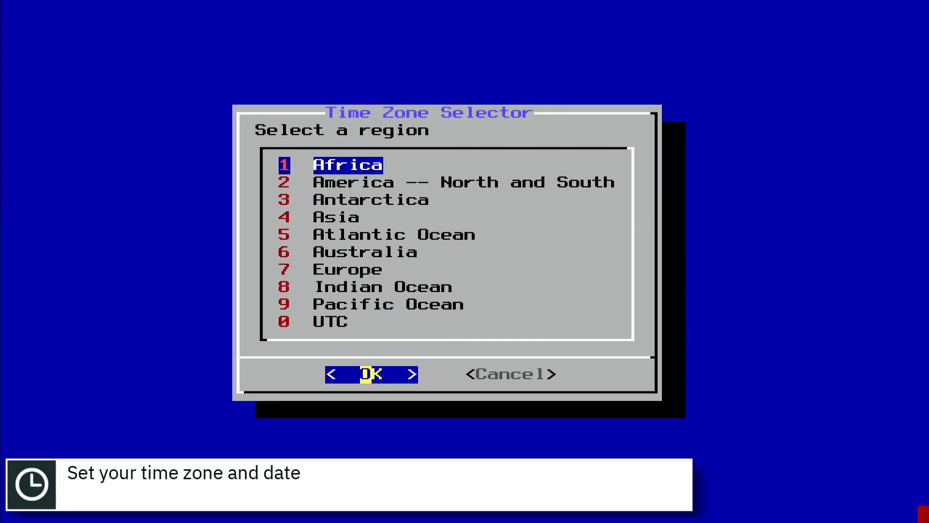
Choose Europe, then Portugal, in the time zone selector
{"action": "key", "text": "Down"}
{"action": "key", "text": "Down"}
{"action": "key", "text": "Down"}
{"action": "key", "text": "Down"}
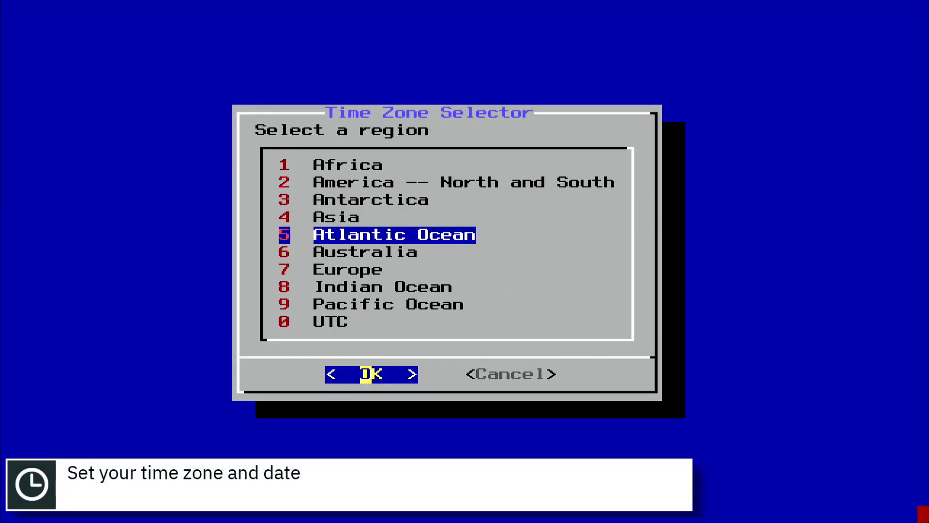
{"action": "key", "text": "Down"}
{"action": "key", "text": "Down"}
{"action": "key", "text": "Return"}
{"action": "key", "text": "Down"}
{"action": "key", "text": "Down"}
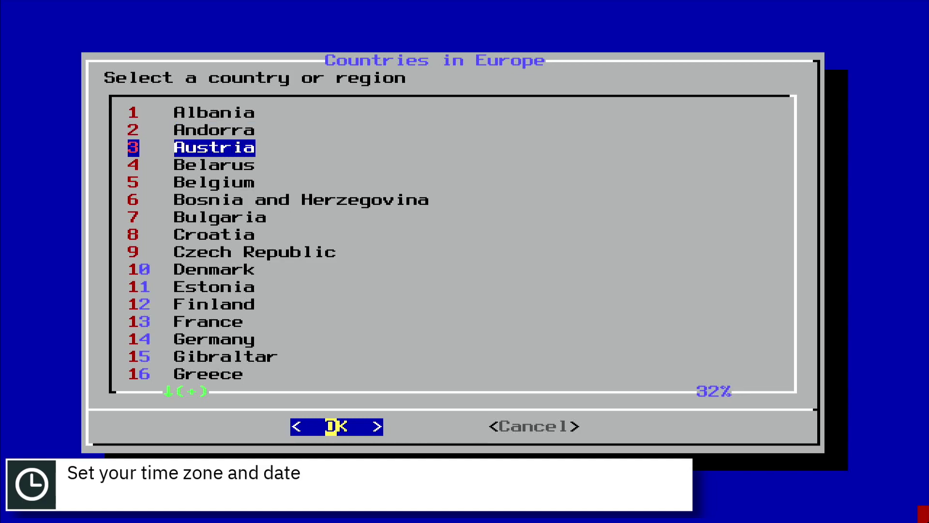
{"action": "key", "text": "Down"}
{"action": "key", "text": "Down"}
{"action": "key", "text": "Down"}
{"action": "key", "text": "Down"}
{"action": "key", "text": "Down"}
{"action": "key", "text": "Down"}
{"action": "key", "text": "Down"}
{"action": "key", "text": "Down"}
{"action": "key", "text": "Down"}
{"action": "key", "text": "Down"}
{"action": "key", "text": "Down"}
{"action": "key", "text": "Down"}
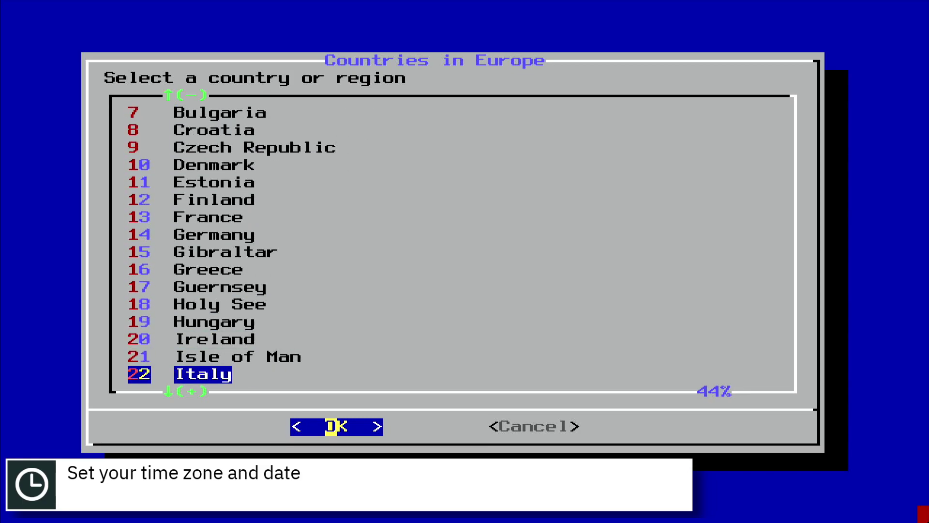
{"action": "key", "text": "Down"}
{"action": "key", "text": "Down"}
{"action": "key", "text": "Down"}
{"action": "key", "text": "Down"}
{"action": "key", "text": "Down"}
{"action": "key", "text": "Down"}
{"action": "key", "text": "Down"}
{"action": "key", "text": "Down"}
{"action": "key", "text": "Down"}
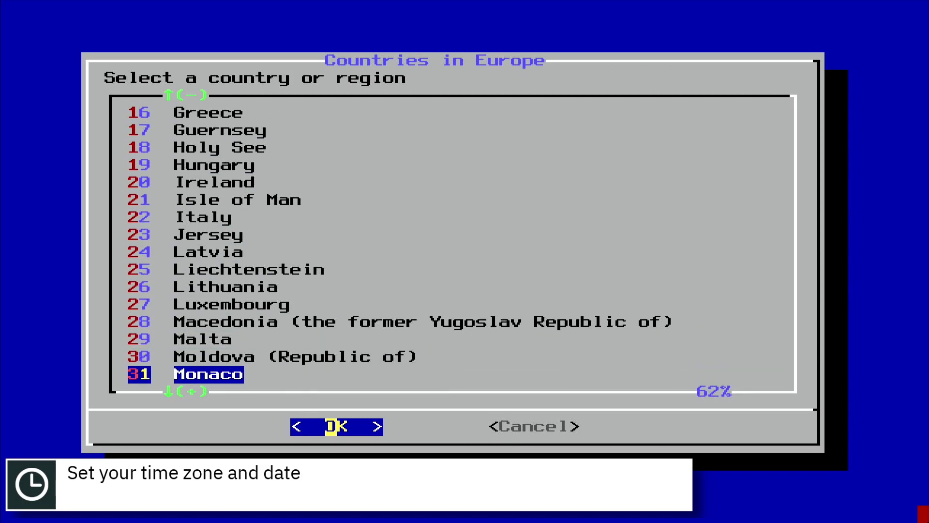
{"action": "key", "text": "Down"}
{"action": "key", "text": "Up"}
{"action": "key", "text": "Down"}
{"action": "key", "text": "Down"}
{"action": "key", "text": "Down"}
{"action": "key", "text": "Down"}
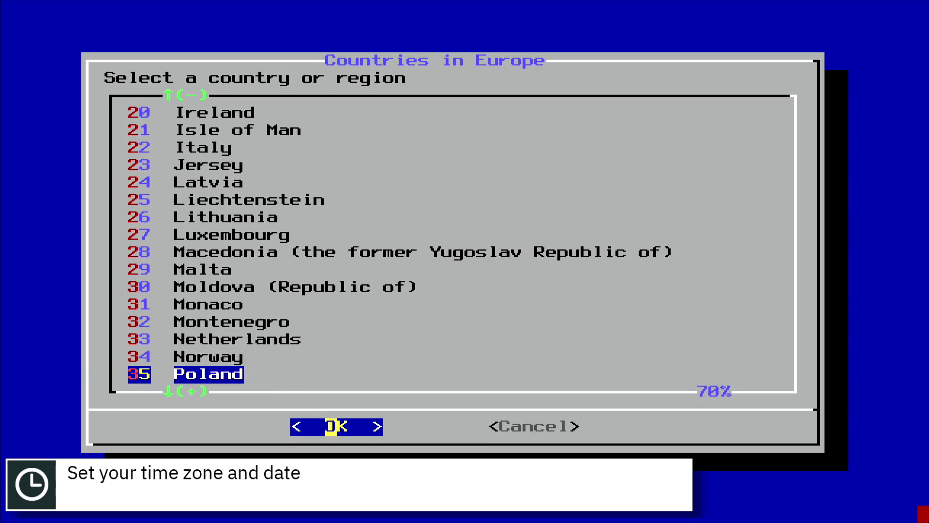
{"action": "key", "text": "Down"}
{"action": "key", "text": "Down"}
{"action": "key", "text": "Up"}
{"action": "key", "text": "Return"}
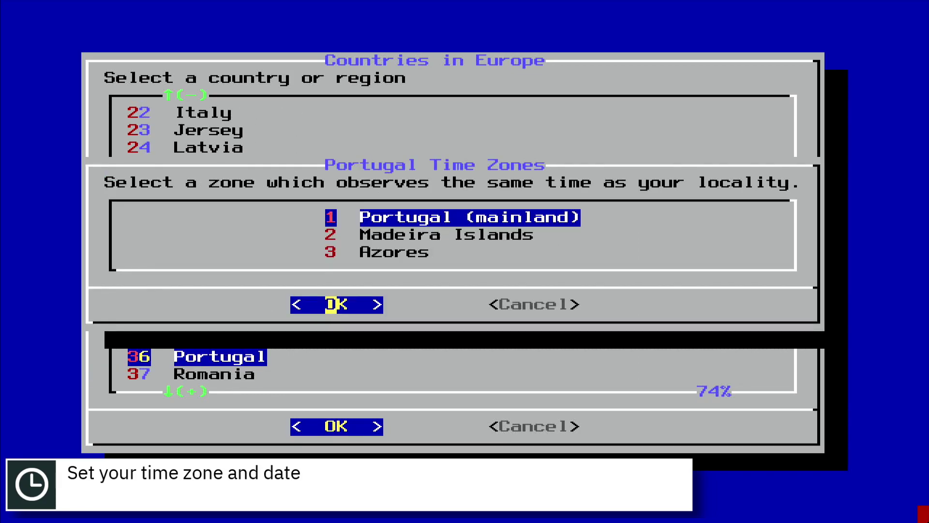
Accept Portugal (mainland) with the WEST abbreviation and skip setting date and time
{"action": "key", "text": "Return"}
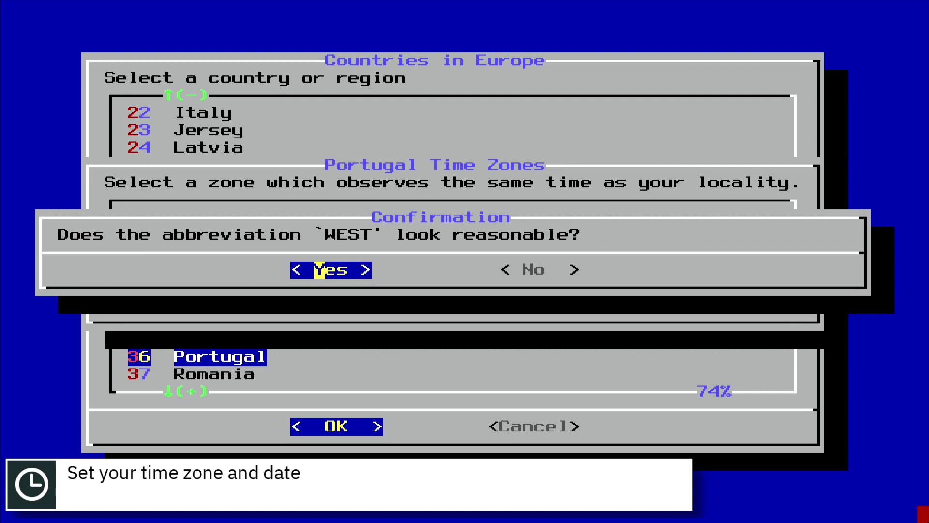
{"action": "key", "text": "Return"}
{"action": "key", "text": "Return"}
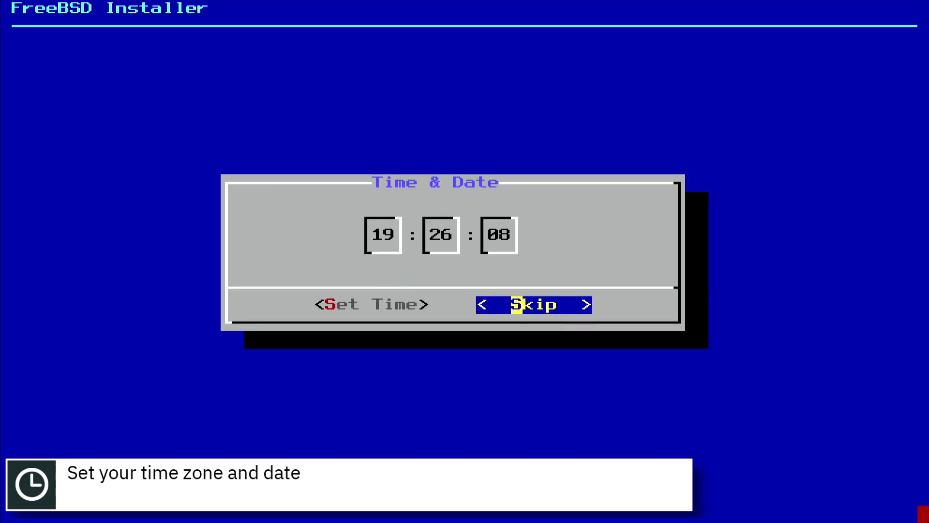
{"action": "key", "text": "Return"}
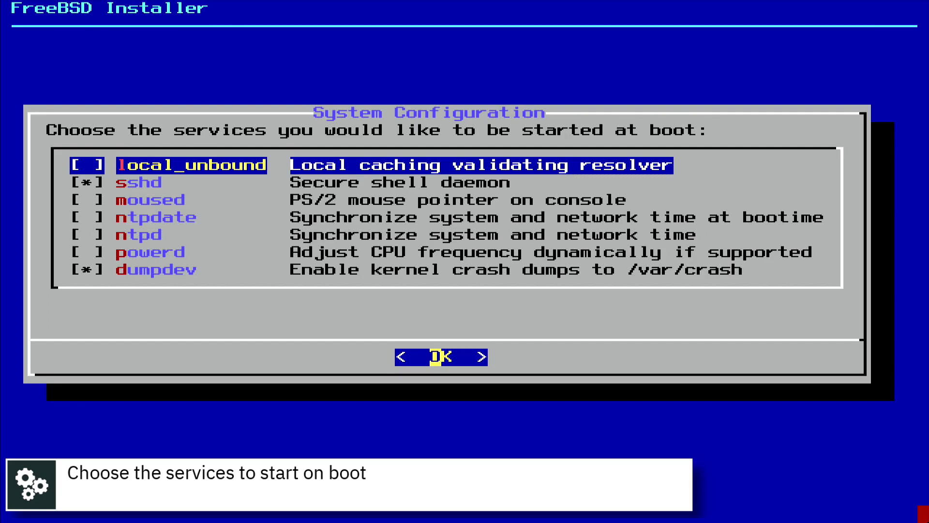
Keep sshd and dumpdev as boot services and enable no hardening options
{"action": "key", "text": "Return"}
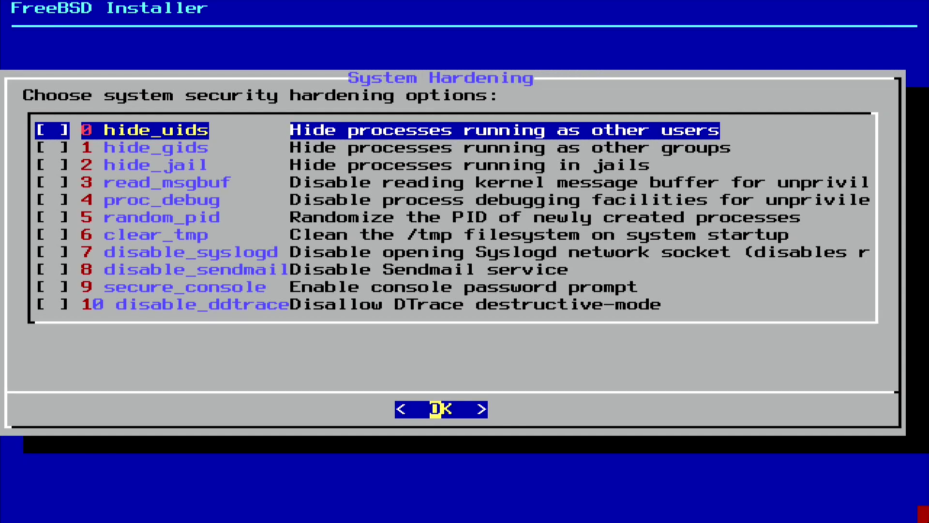
{"action": "key", "text": "Return"}
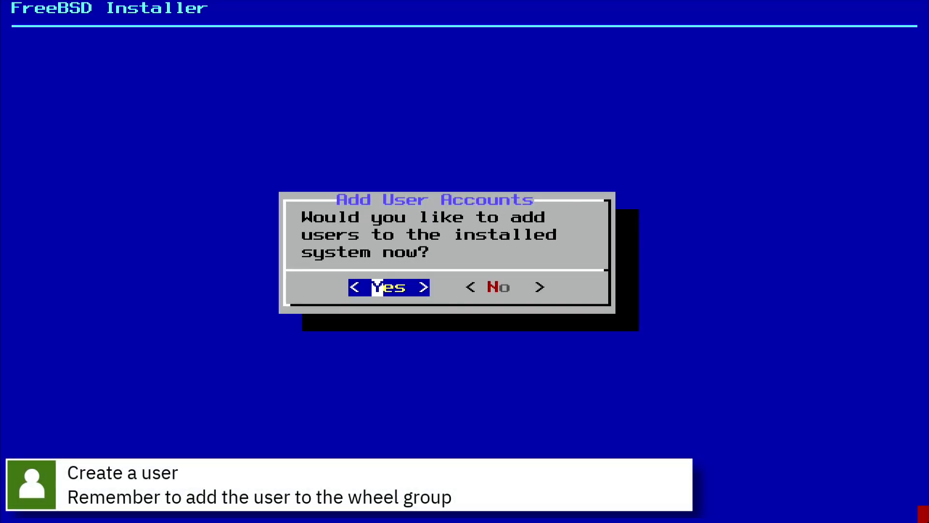
Begin adding user ribalinux with default UID and login group, plus wheel membership
{"action": "key", "text": "Return"}
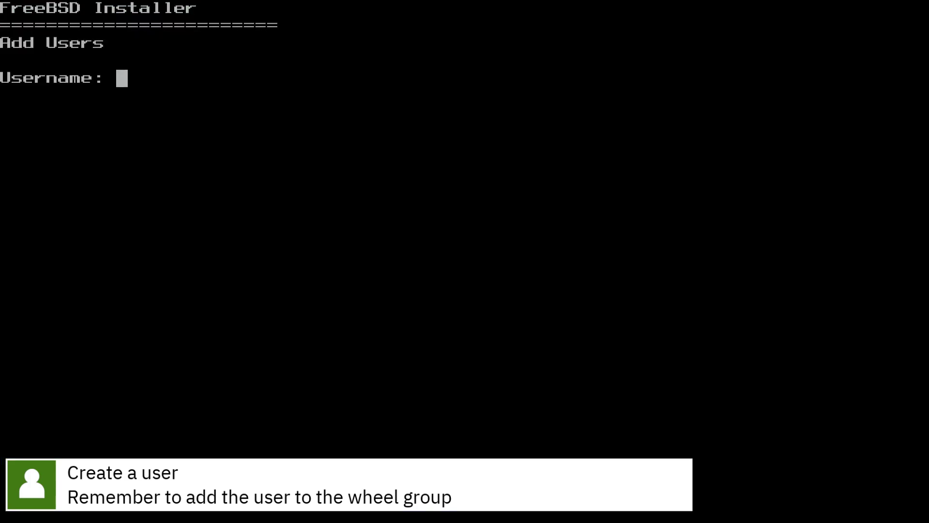
{"action": "type", "text": "rib"}
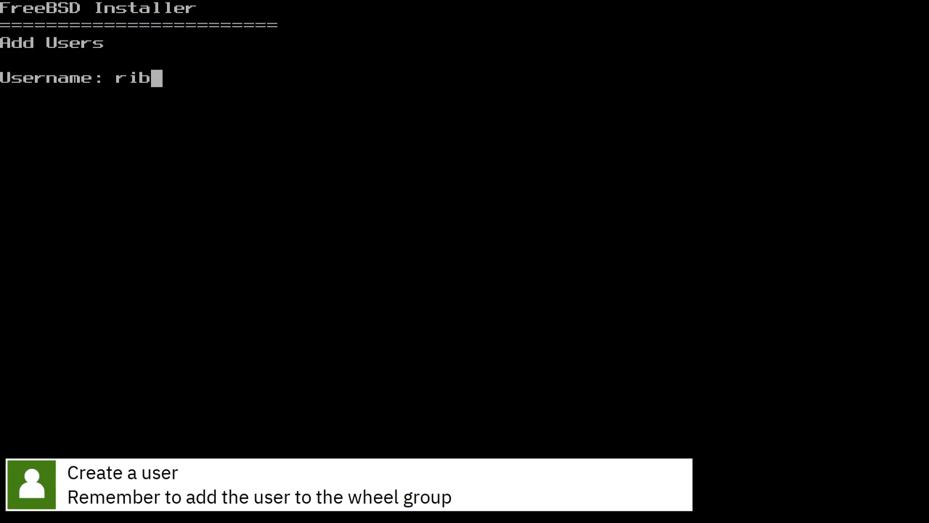
{"action": "type", "text": "alin"}
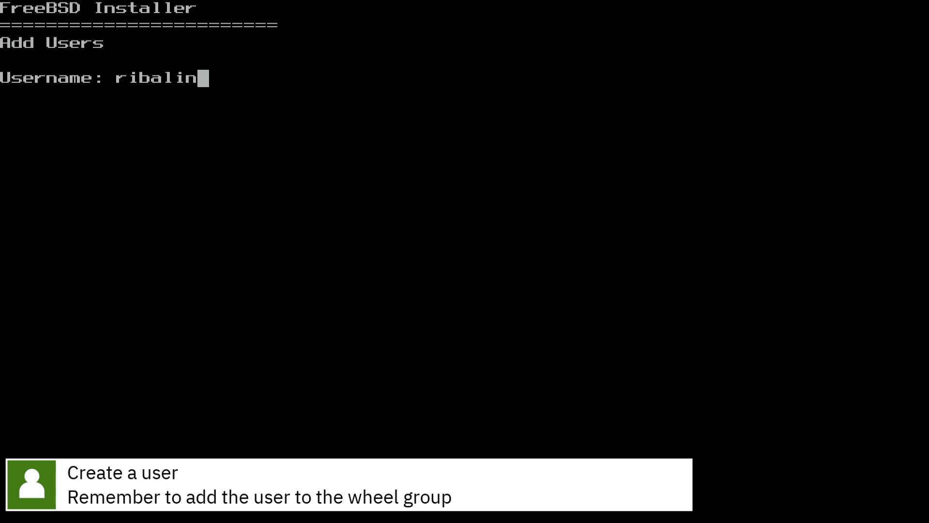
{"action": "type", "text": "ux"}
{"action": "key", "text": "Return"}
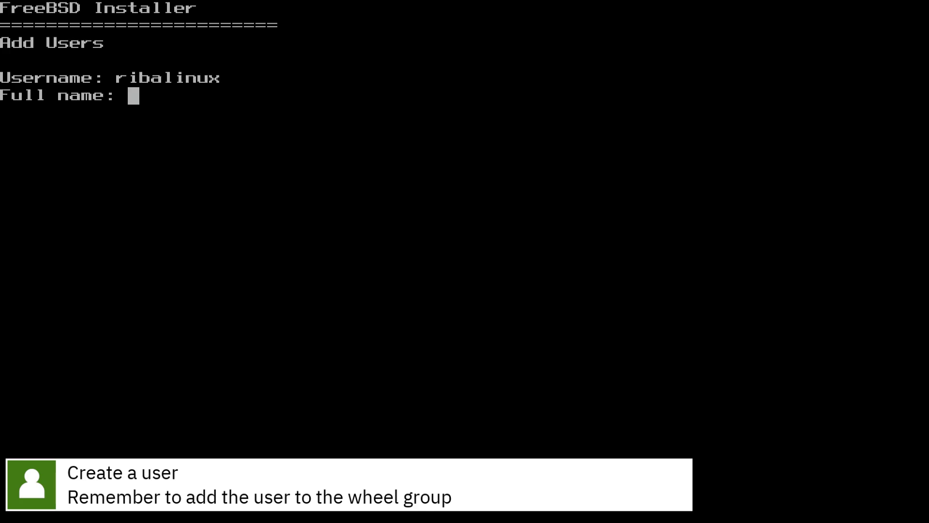
{"action": "type", "text": "ribal"}
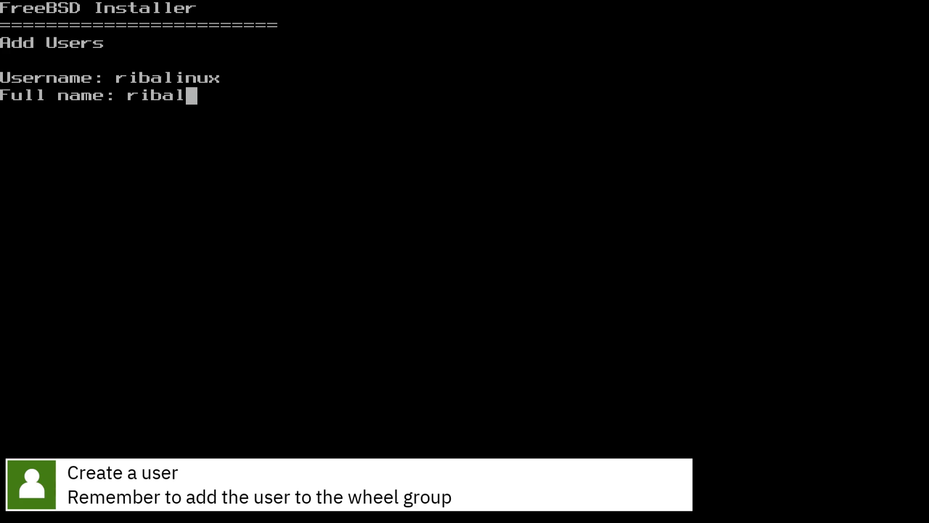
{"action": "type", "text": "inux"}
{"action": "key", "text": "Return"}
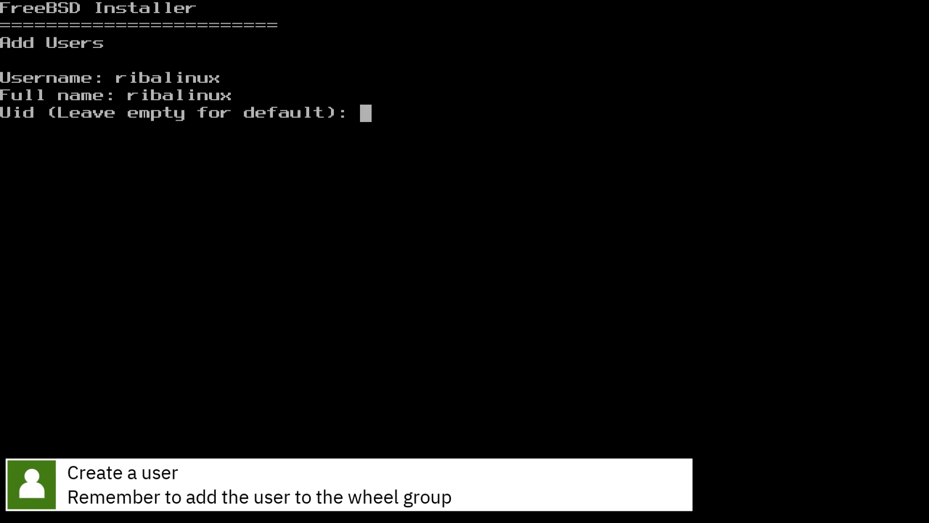
{"action": "key", "text": "Return"}
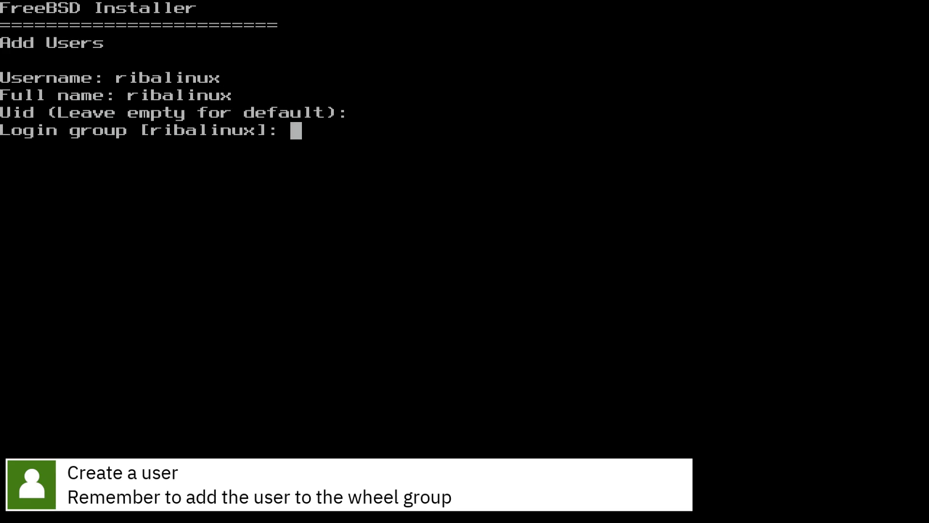
{"action": "key", "text": "Return"}
{"action": "type", "text": "w"}
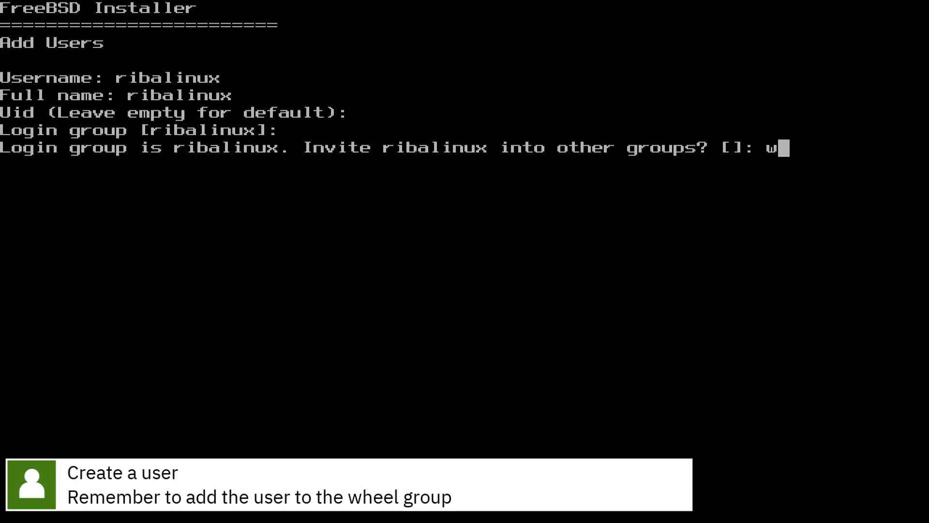
{"action": "type", "text": "heel"}
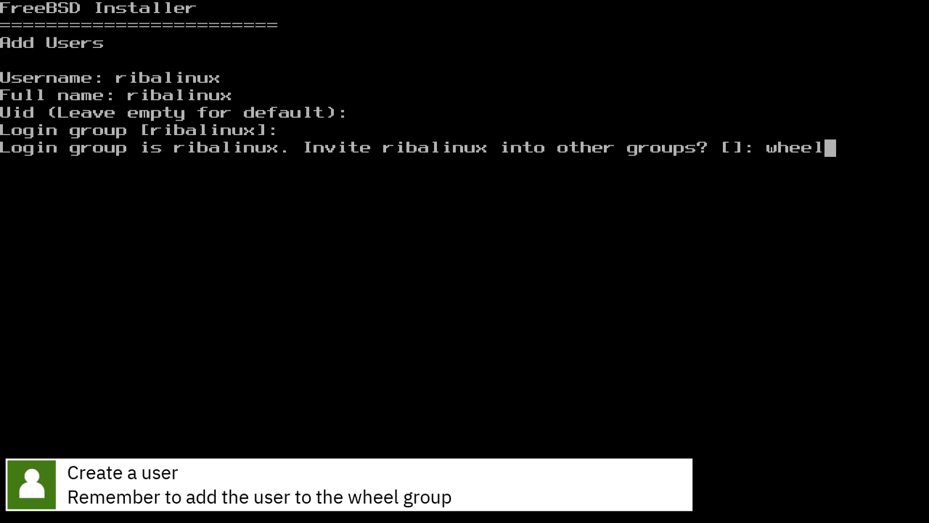
{"action": "key", "text": "Return"}
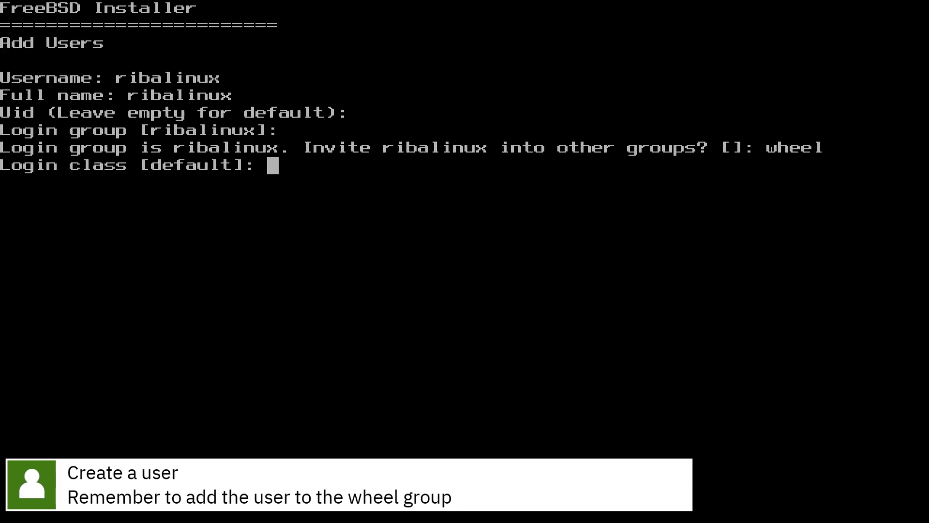
Keep default class, sh shell and home, set a password, confirm, and add no more users
{"action": "key", "text": "Return"}
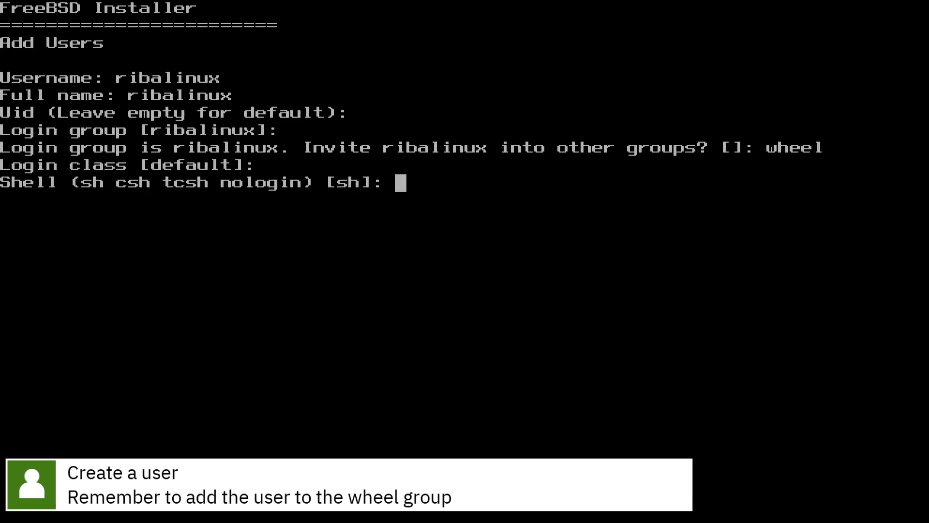
{"action": "key", "text": "Return"}
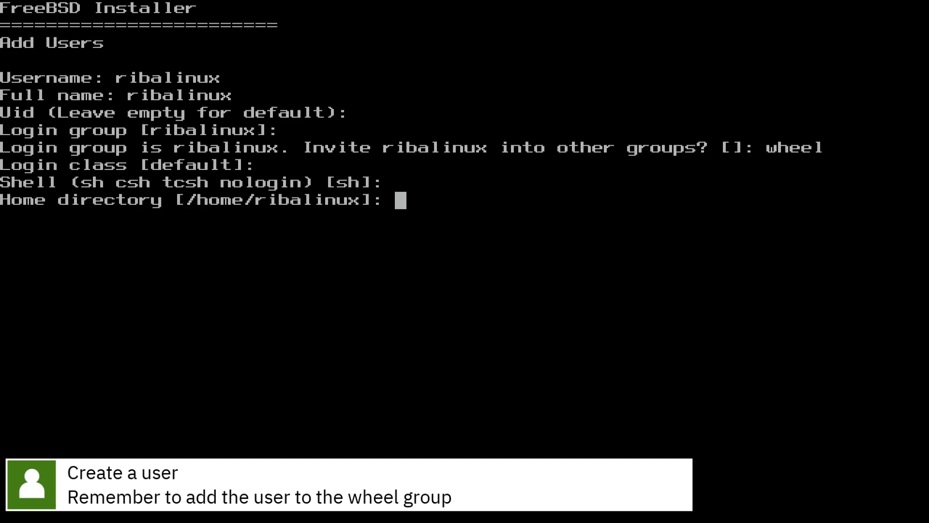
{"action": "key", "text": "Return"}
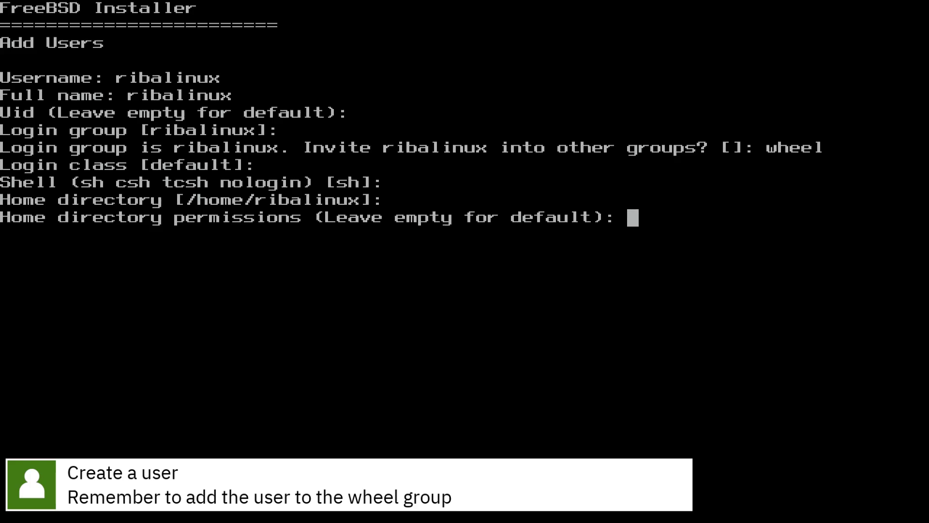
{"action": "key", "text": "Return"}
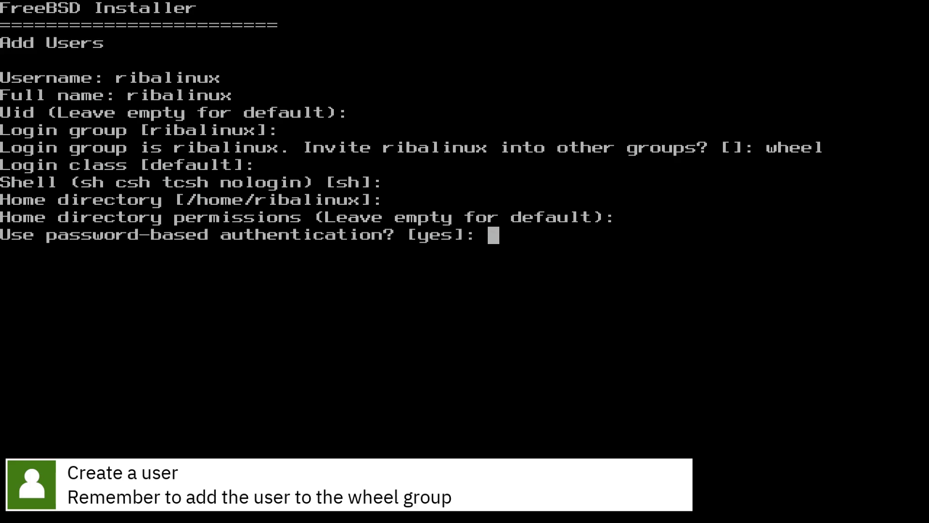
{"action": "key", "text": "Return"}
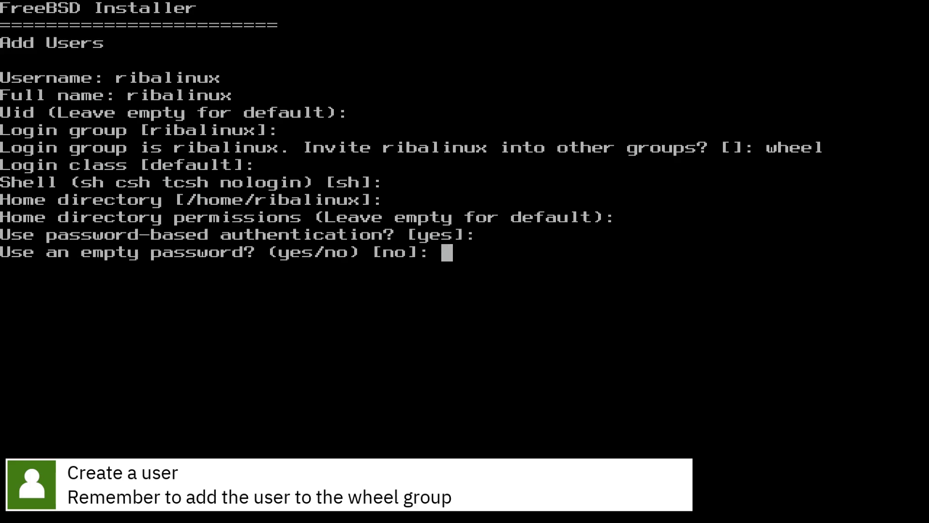
{"action": "key", "text": "Return"}
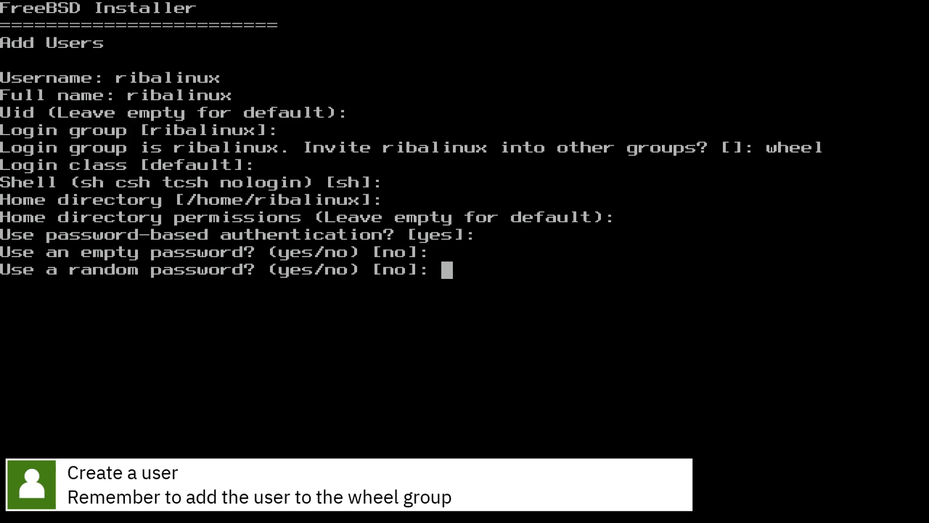
{"action": "key", "text": "Return"}
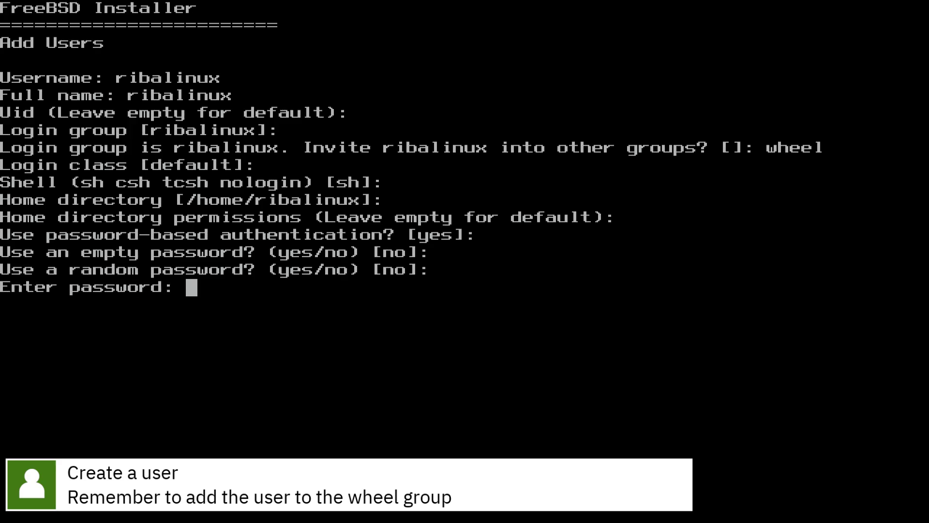
{"action": "key", "text": "Return"}
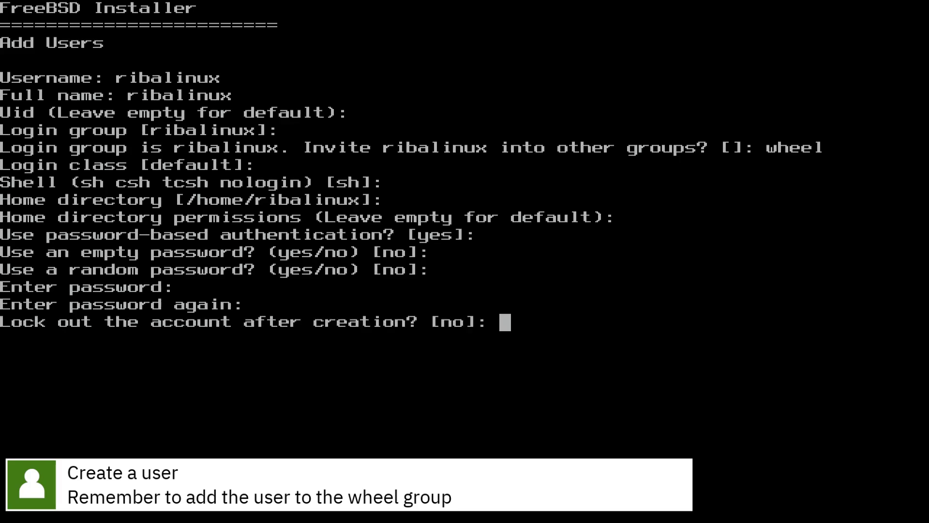
{"action": "key", "text": "Return"}
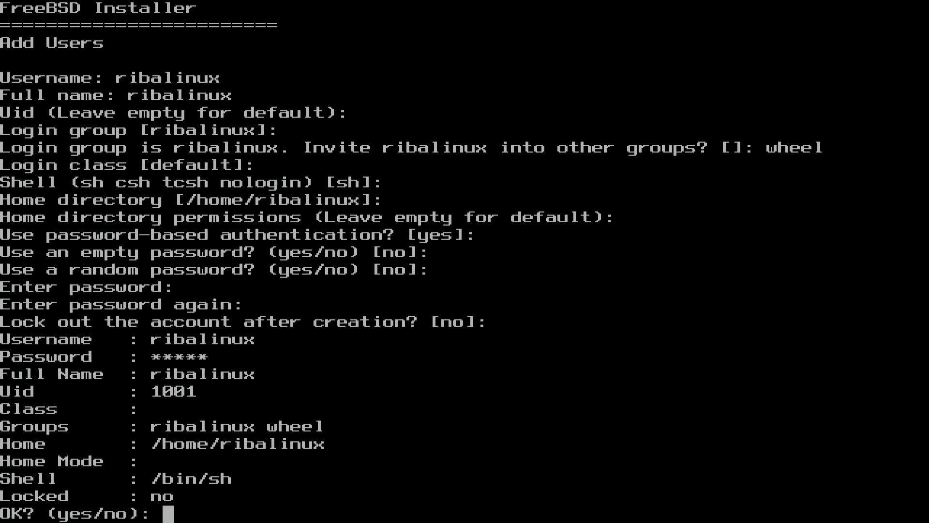
{"action": "type", "text": "yes"}
{"action": "key", "text": "Return"}
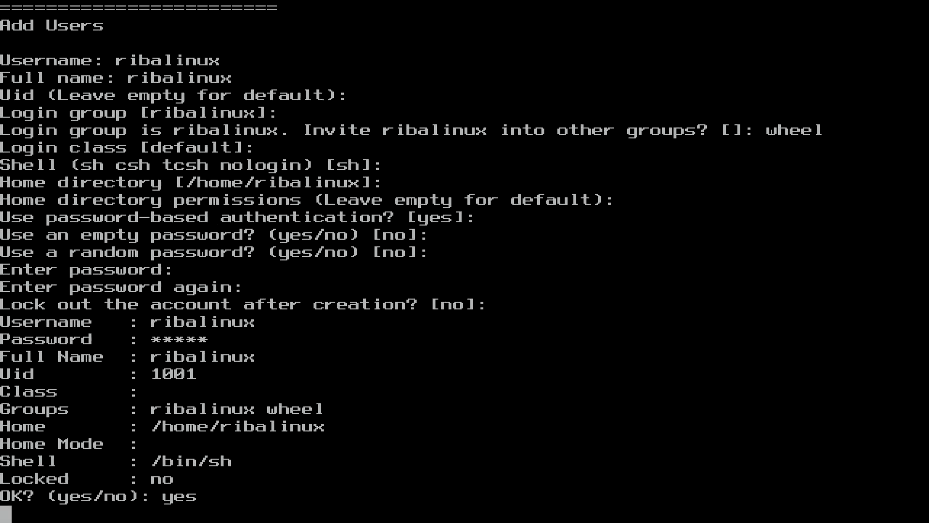
{"action": "type", "text": "n"}
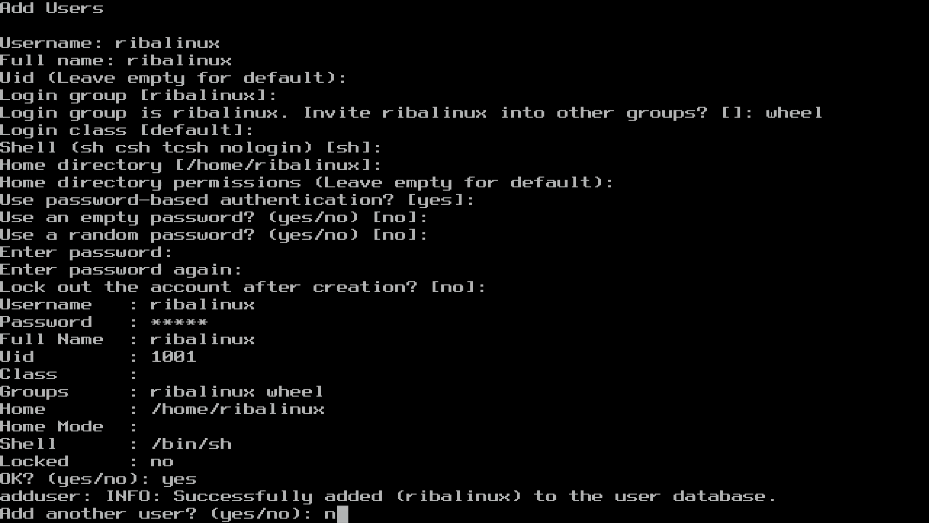
{"action": "type", "text": "o"}
{"action": "key", "text": "Return"}
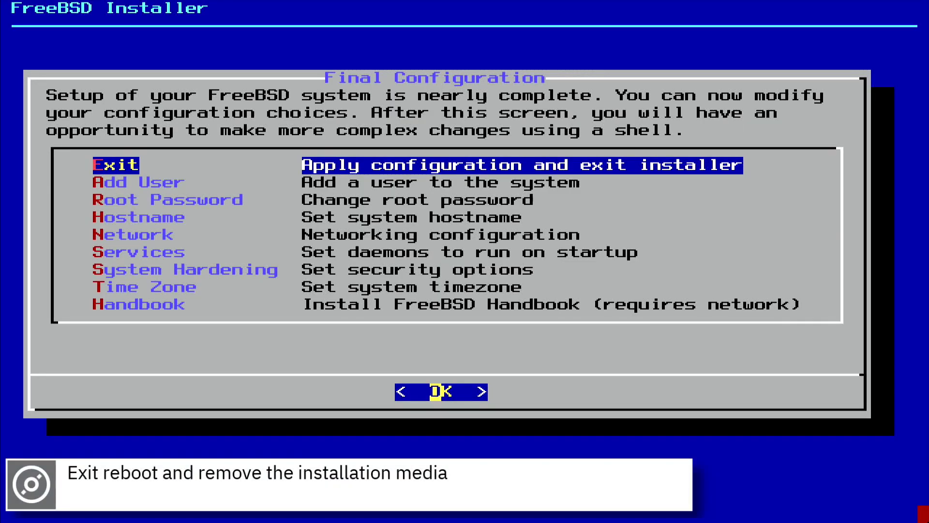
Exit Final Configuration and decline the manual configuration shell
{"action": "key", "text": "Return"}
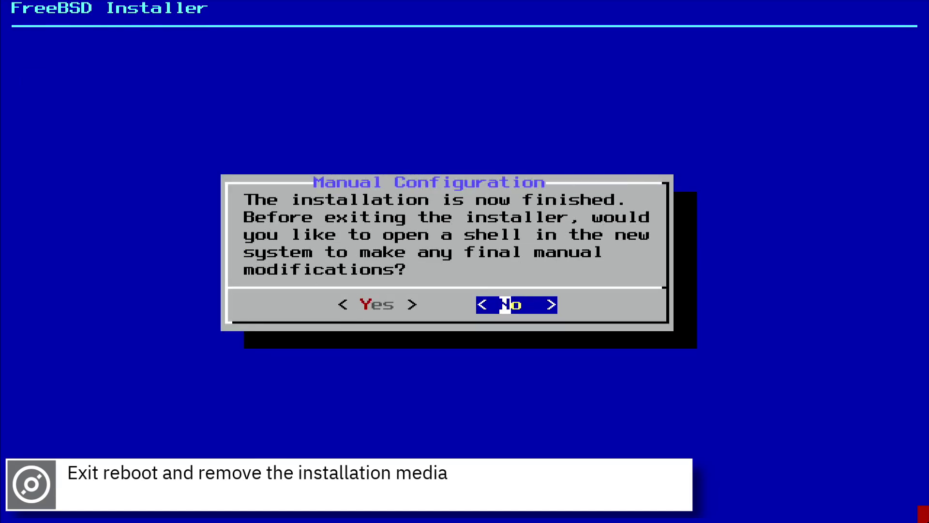
{"action": "key", "text": "Return"}
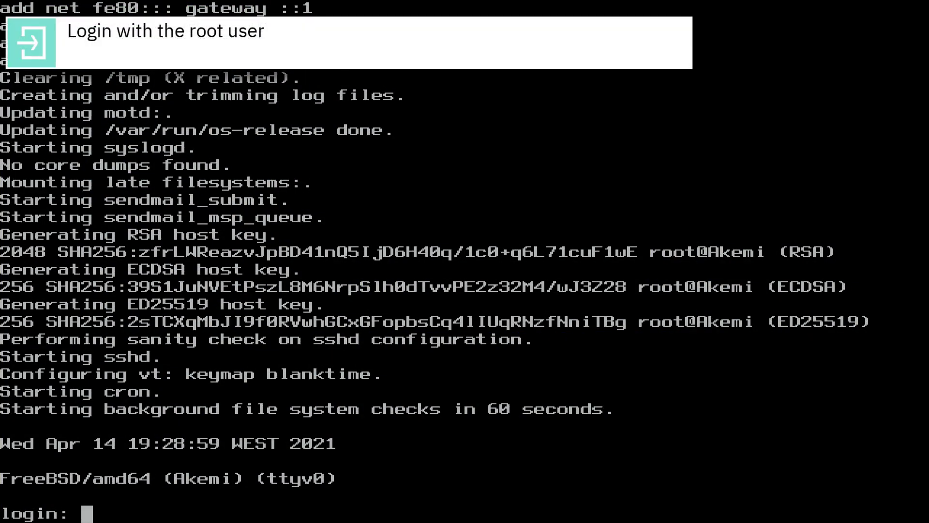
{"action": "type", "text": "root"}
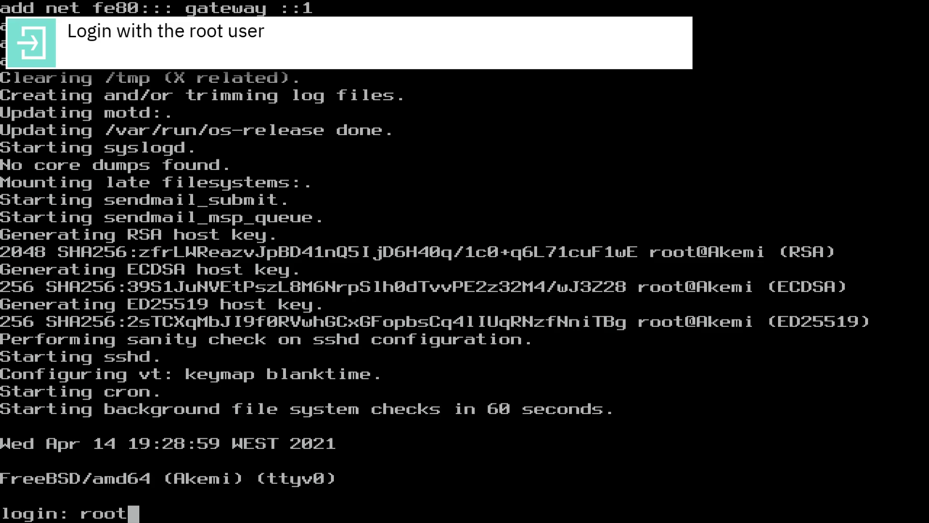
Log in to the FreeBSD console as root with its password and clear the screen
{"action": "key", "text": "Return"}
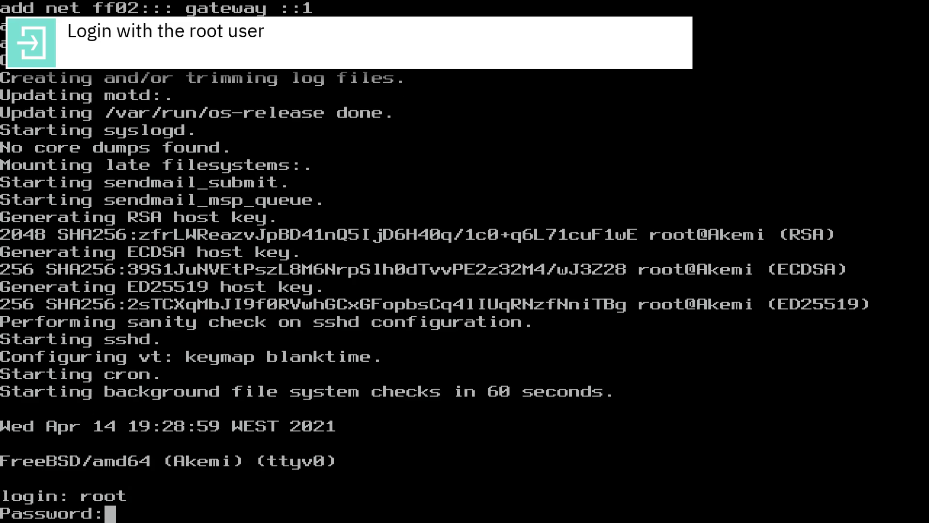
{"action": "key", "text": "Return"}
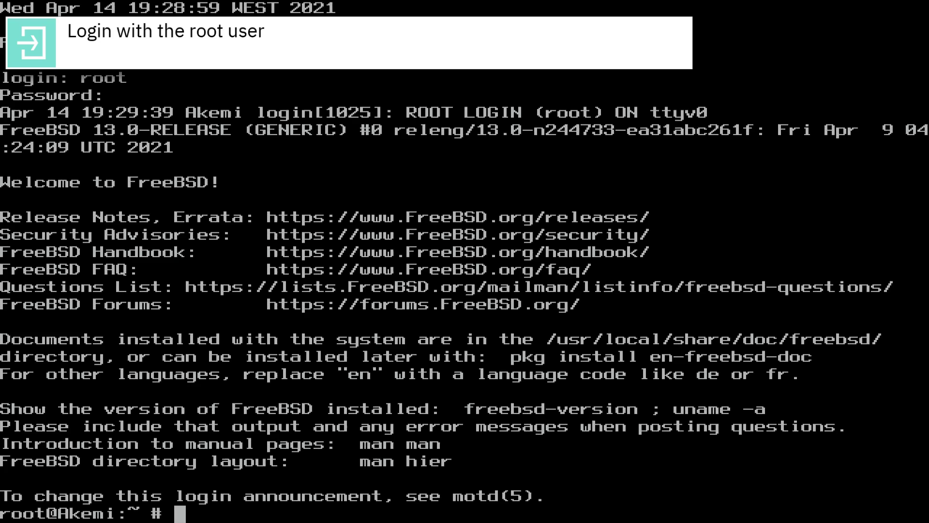
{"action": "key", "text": "ctrl+l"}
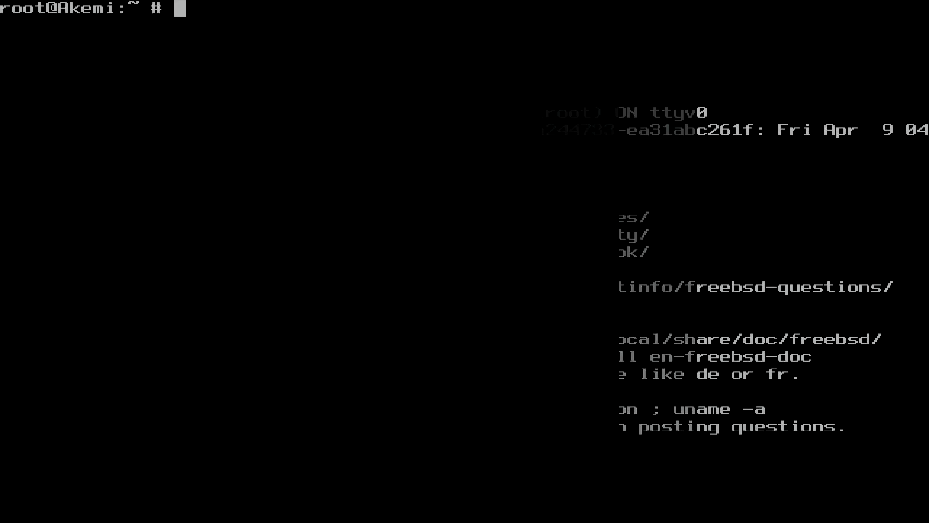
{"action": "type", "text": "pk"}
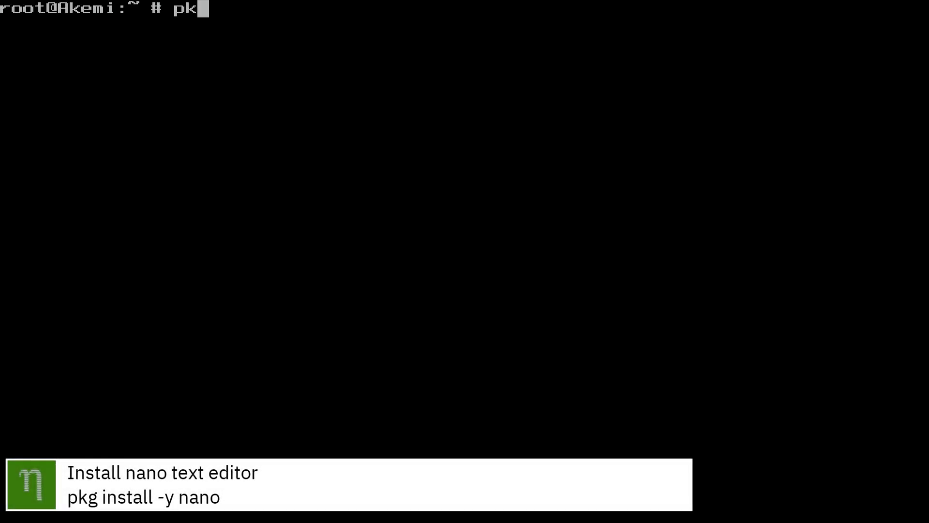
{"action": "type", "text": "g ins"}
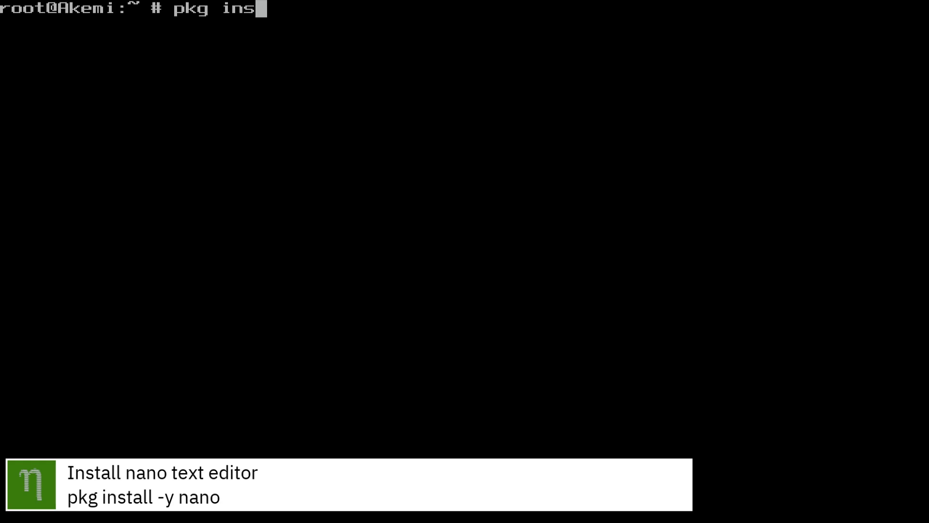
{"action": "type", "text": "tall "}
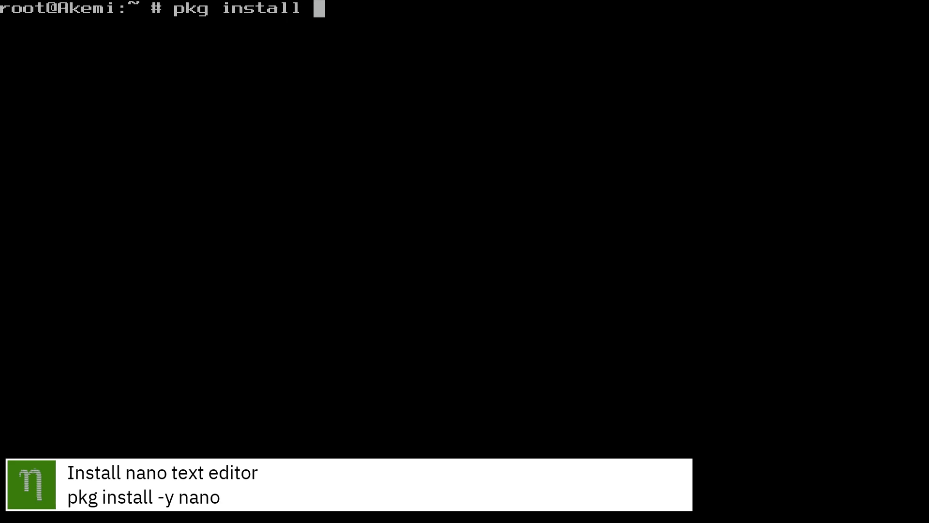
{"action": "type", "text": "-y nano"}
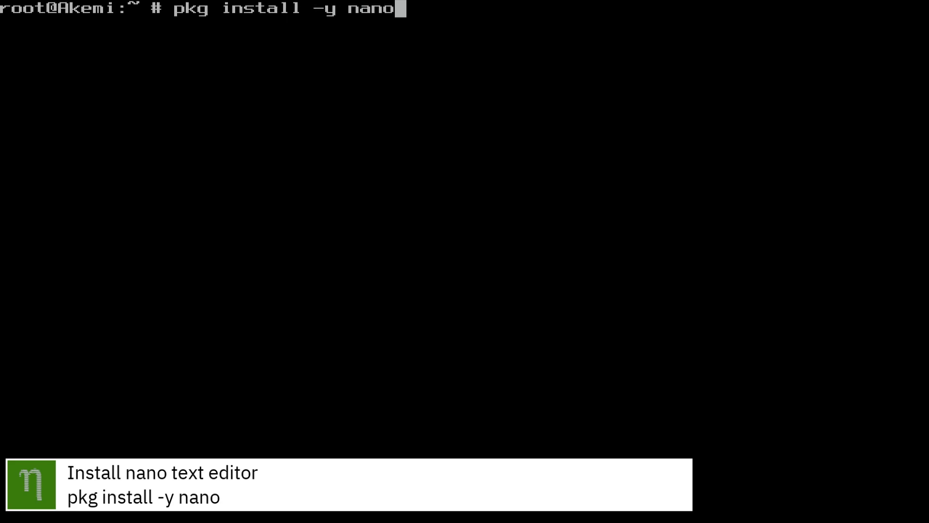
Install the nano editor with 'pkg install -y nano'
{"action": "key", "text": "Return"}
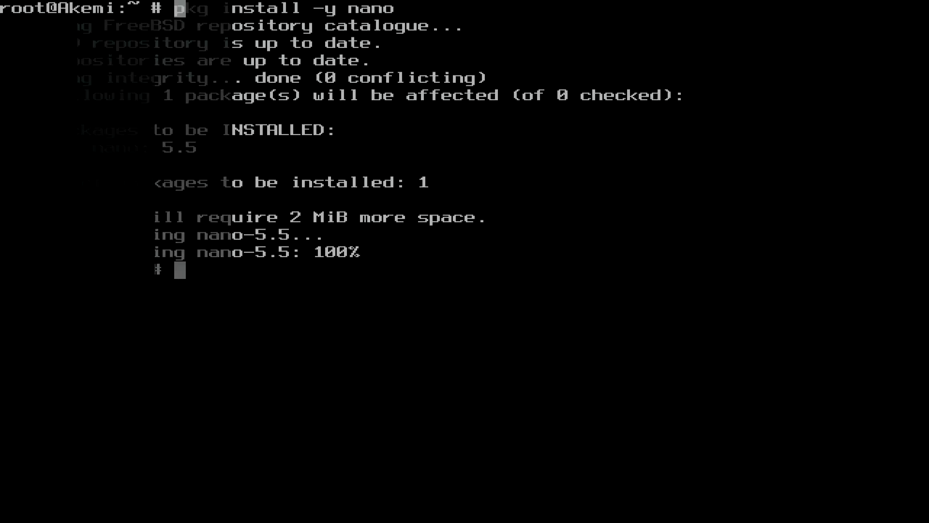
{"action": "type", "text": "pkg "}
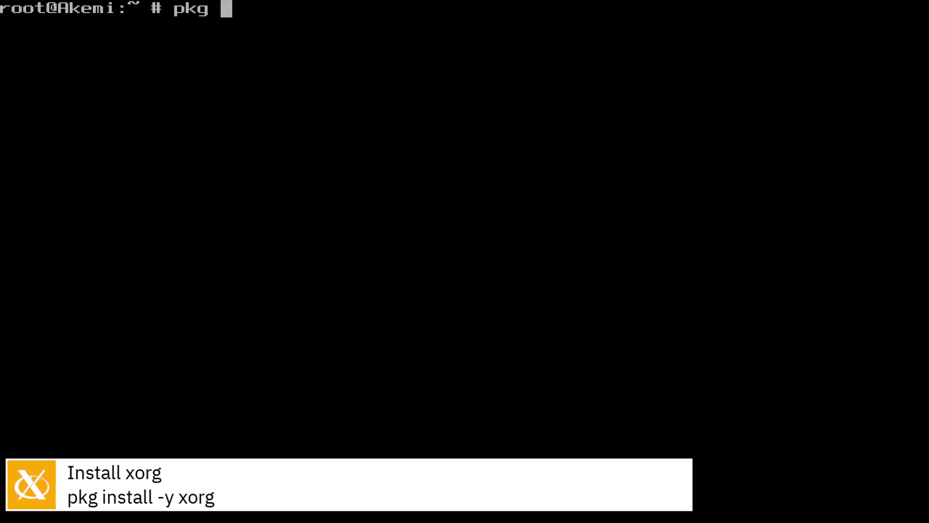
{"action": "type", "text": "install "}
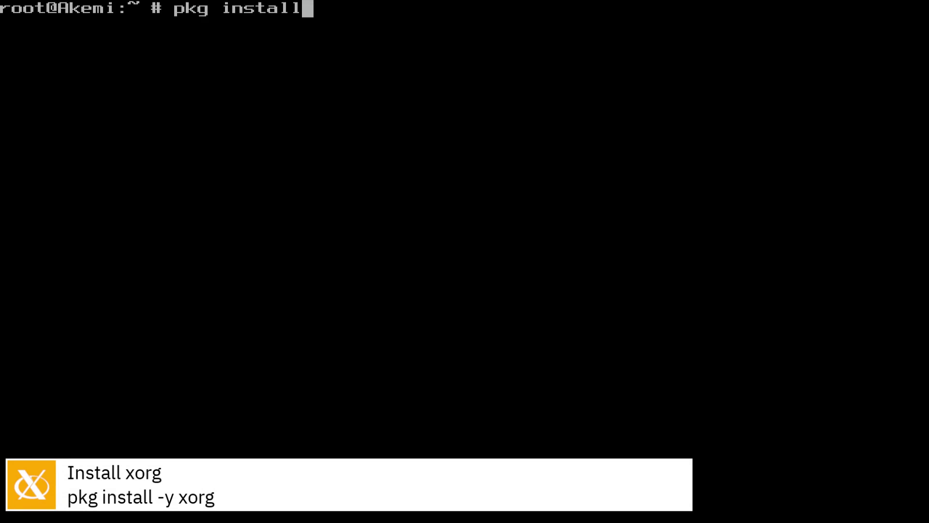
{"action": "type", "text": "-y "}
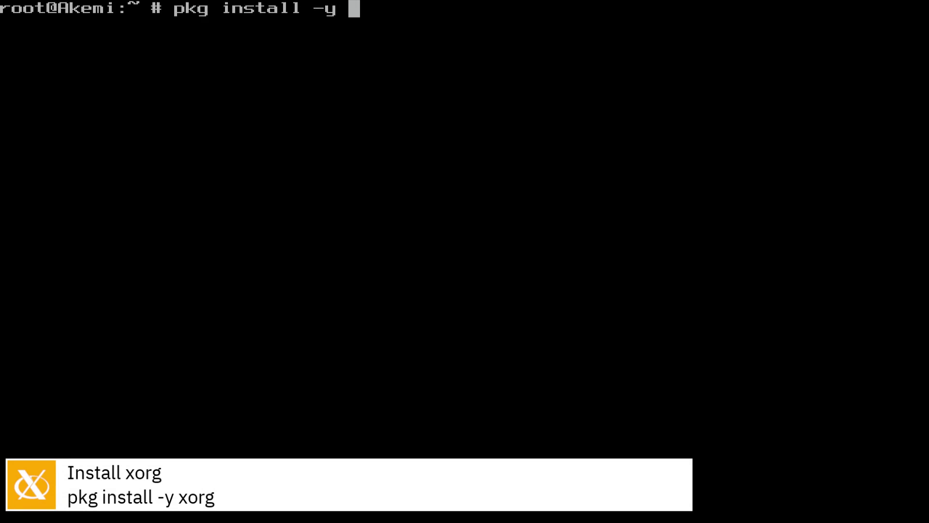
{"action": "type", "text": "xorg"}
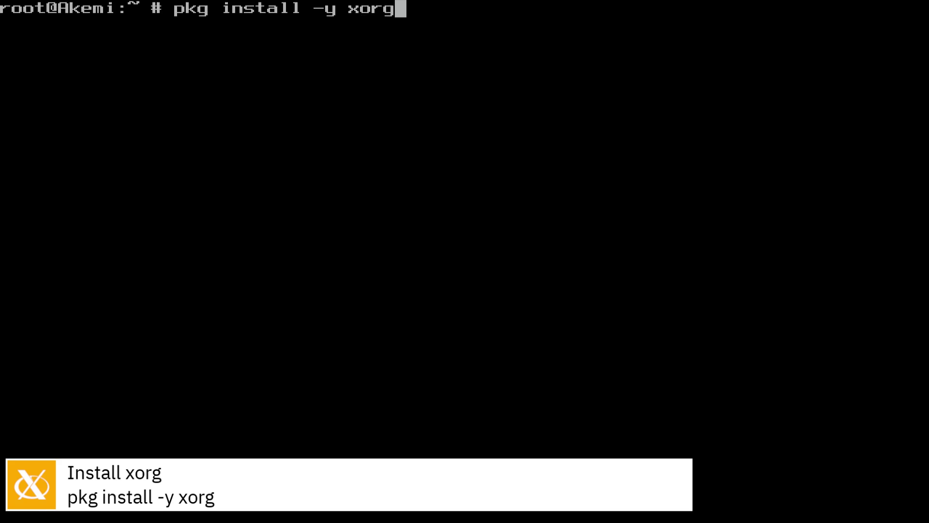
Install Xorg and its 180 packages with 'pkg install -y xorg'
{"action": "key", "text": "Return"}
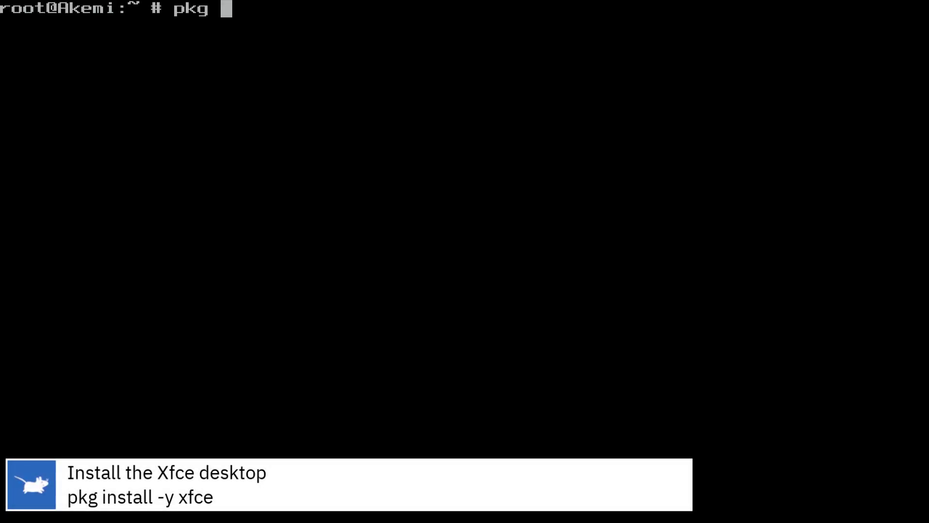
{"action": "type", "text": "install "}
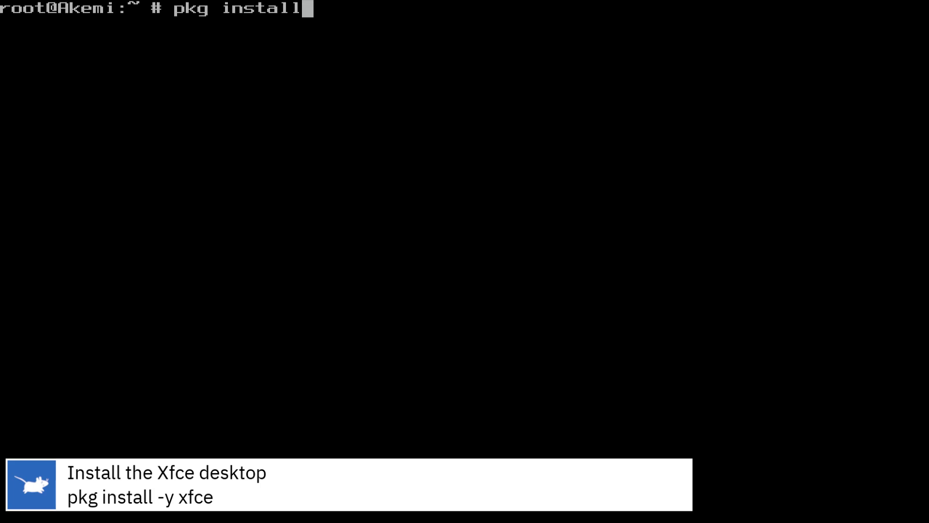
{"action": "type", "text": "-y "}
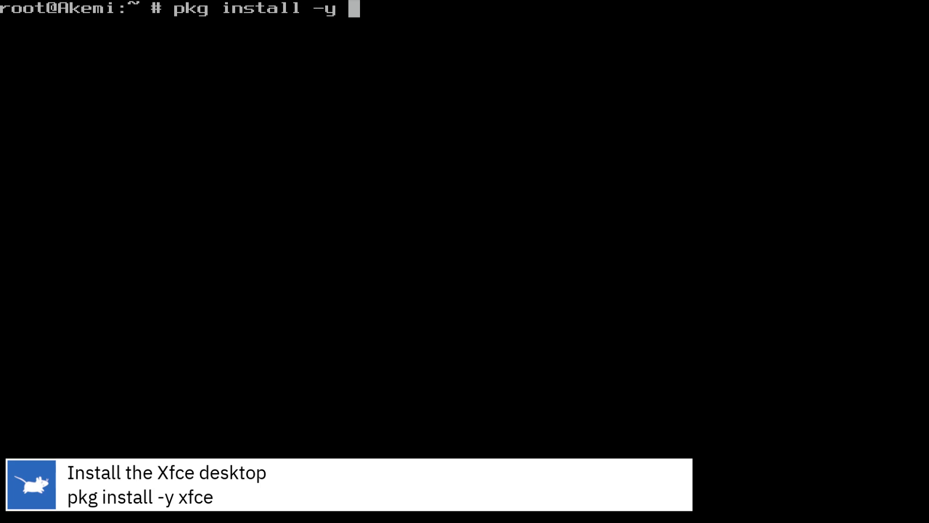
{"action": "type", "text": "xfce"}
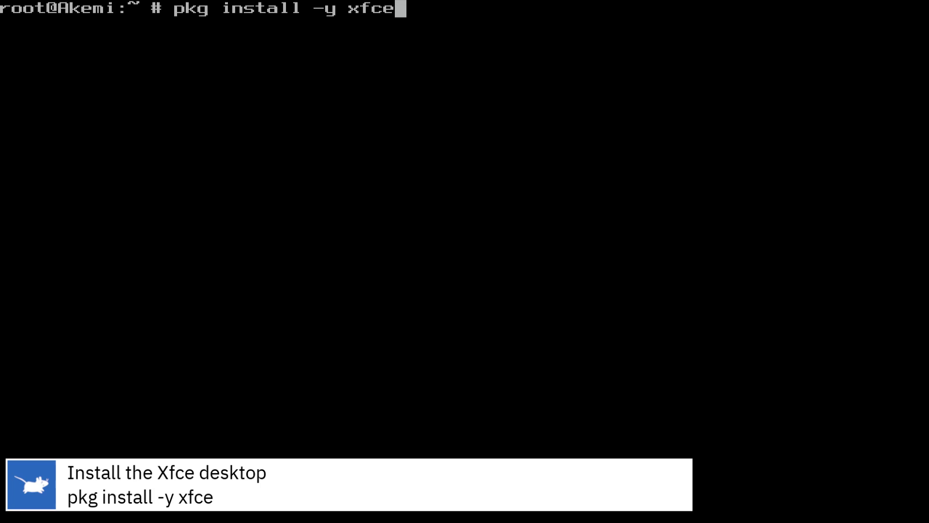
Install the Xfce desktop and its 160 packages with 'pkg install -y xfce'
{"action": "key", "text": "Return"}
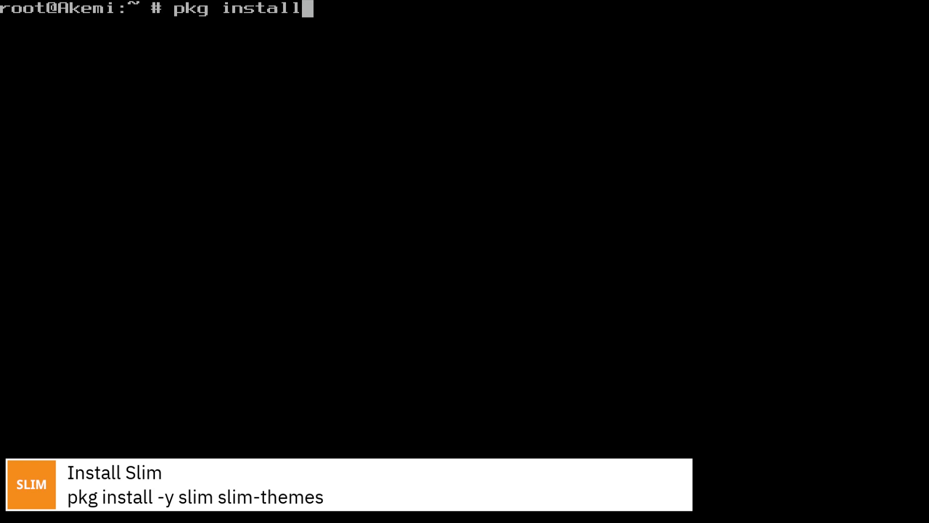
{"action": "type", "text": " -y "}
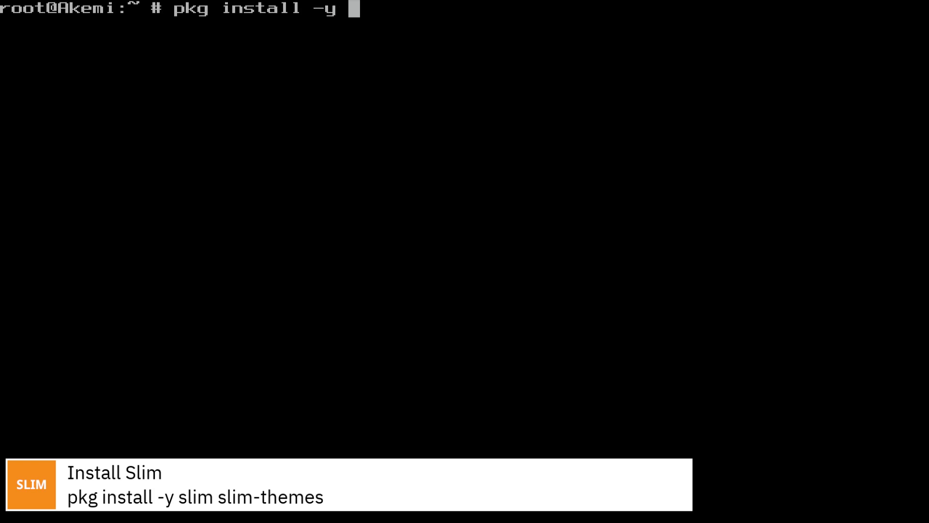
{"action": "type", "text": "slim "}
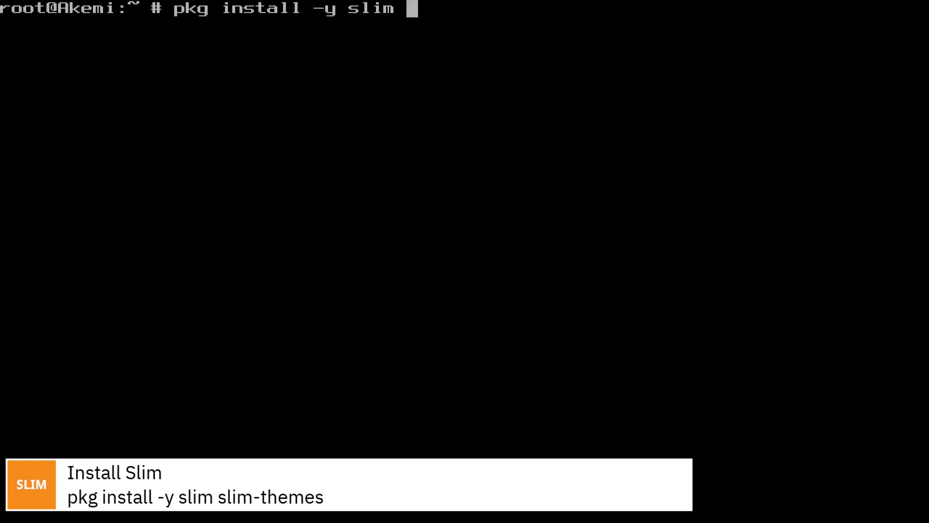
{"action": "type", "text": "slim-"}
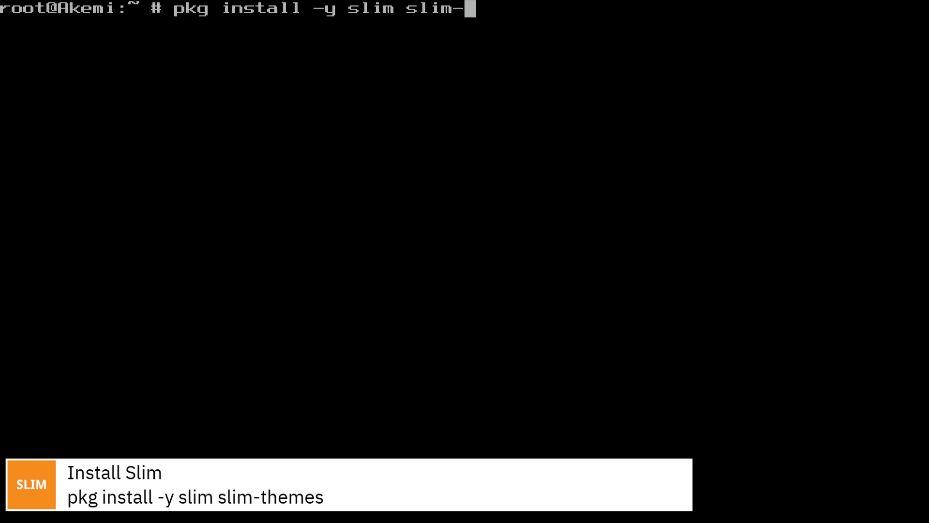
{"action": "type", "text": "themes"}
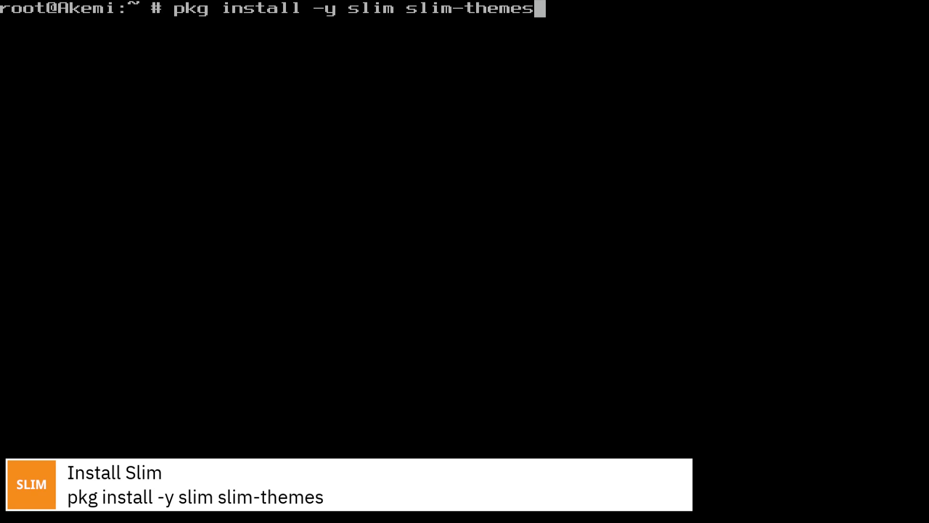
Install the slim and slim-themes packages with pkg
{"action": "key", "text": "Return"}
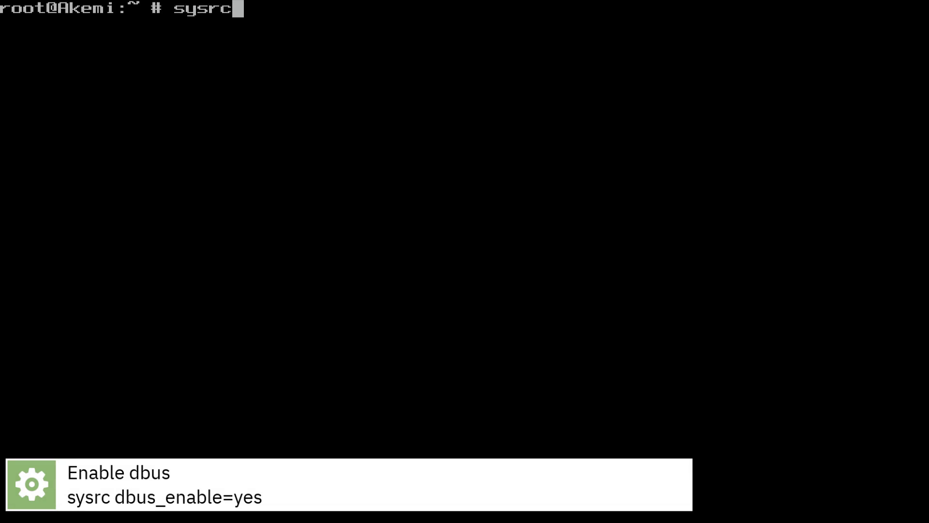
{"action": "type", "text": " db"}
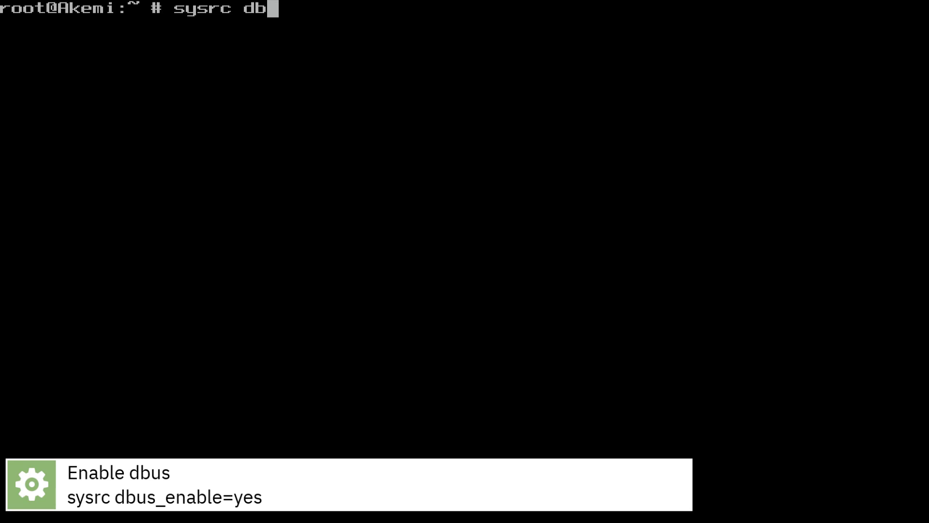
{"action": "type", "text": "us_en"}
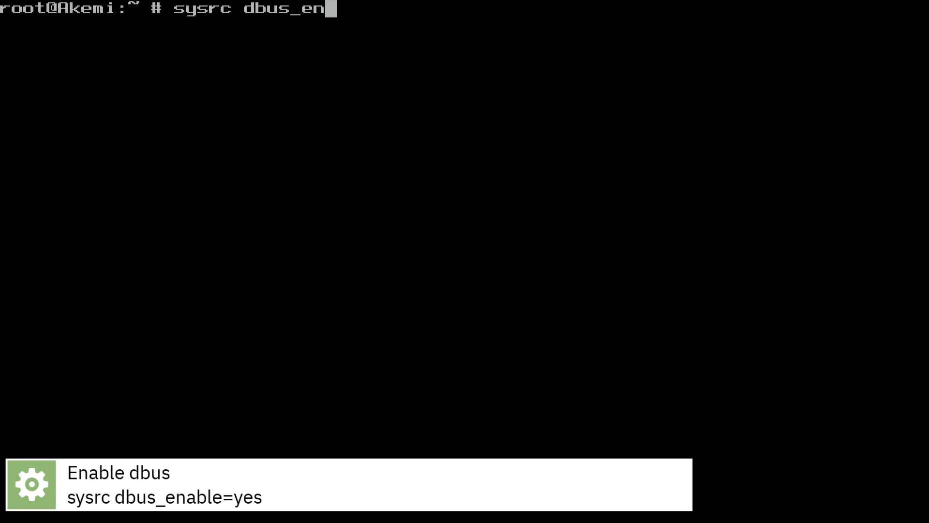
{"action": "type", "text": "able=YES"}
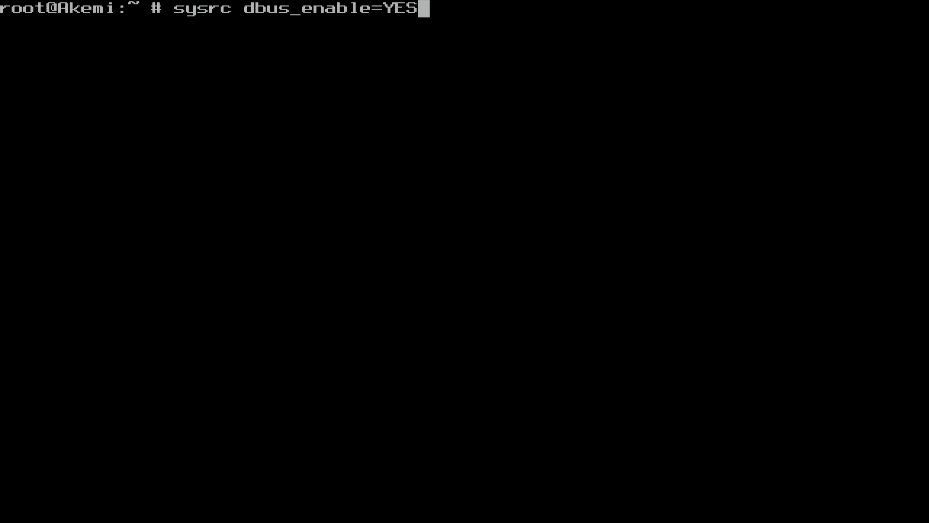
Set dbus_enable, hald_enable and slim_enable to YES with sysrc
{"action": "key", "text": "Return"}
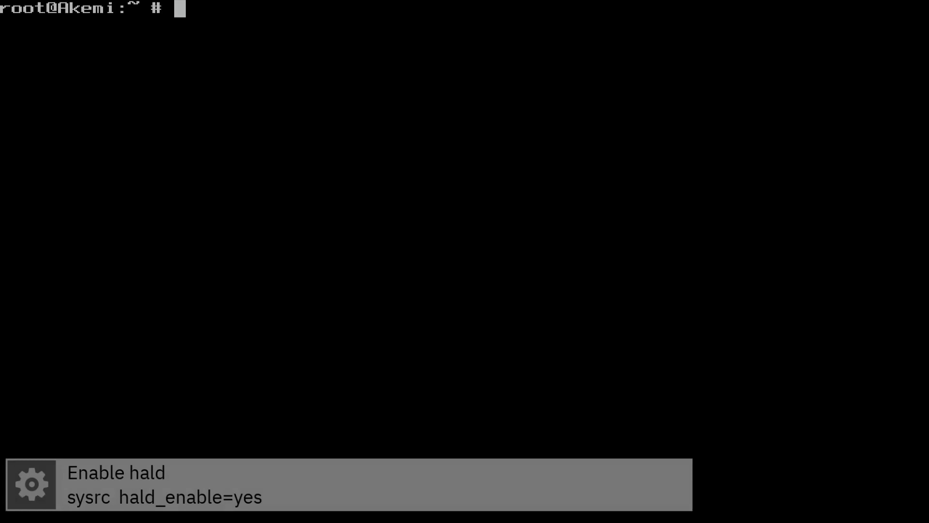
{"action": "type", "text": "sysr"}
{"action": "type", "text": "c "}
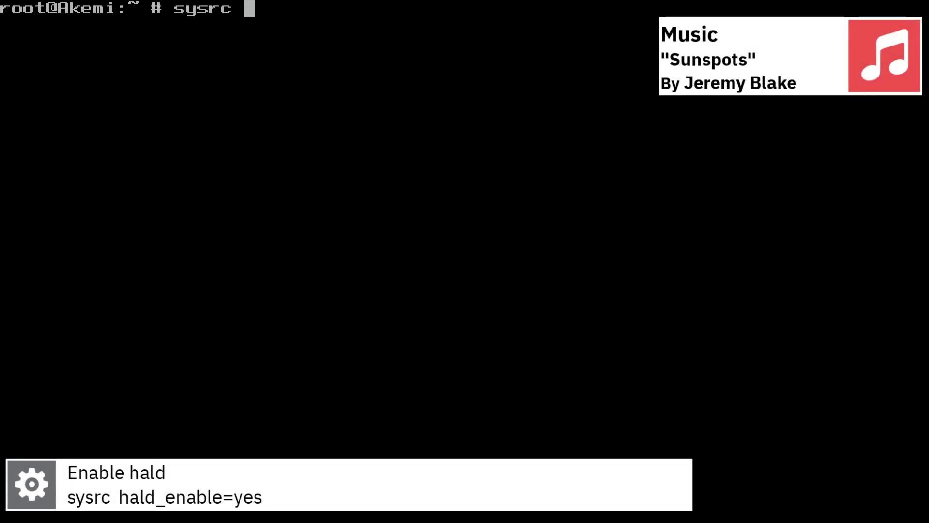
{"action": "type", "text": "hal"}
{"action": "type", "text": "d_"}
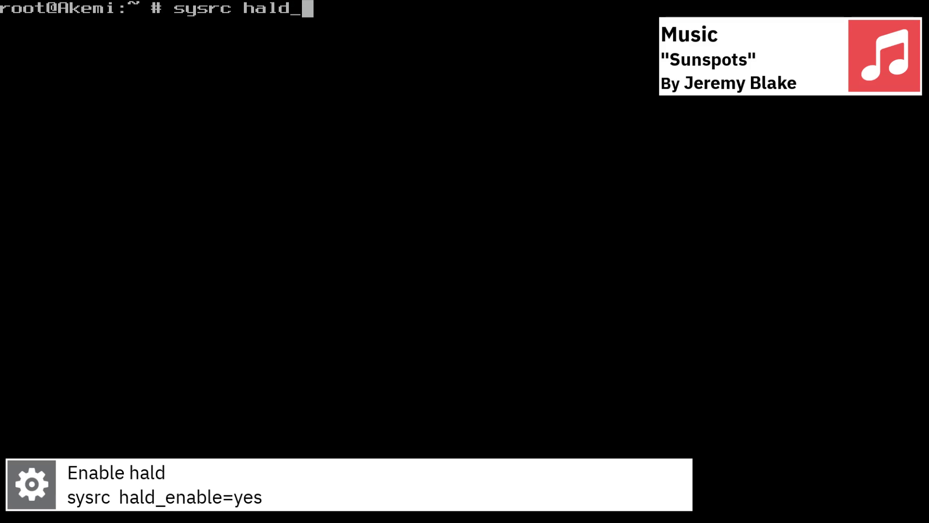
{"action": "type", "text": "ena"}
{"action": "type", "text": "ble"}
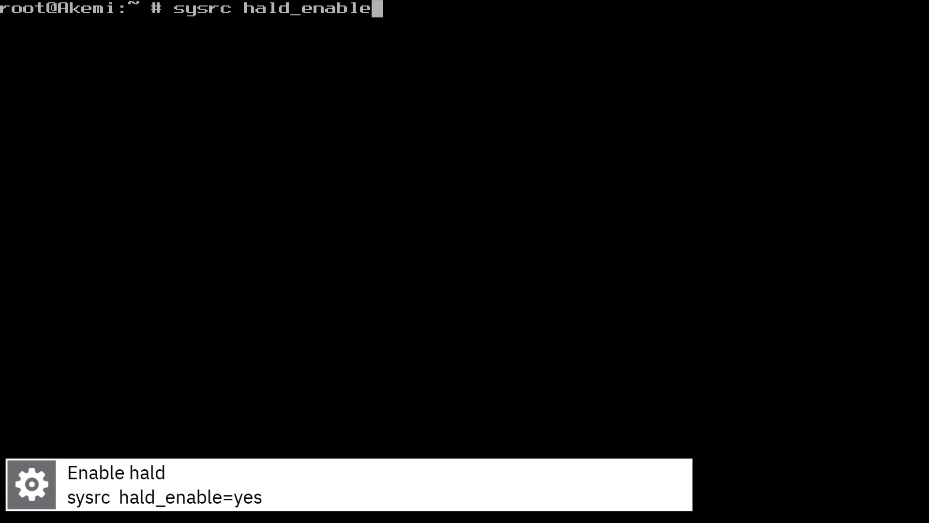
{"action": "type", "text": "=YE"}
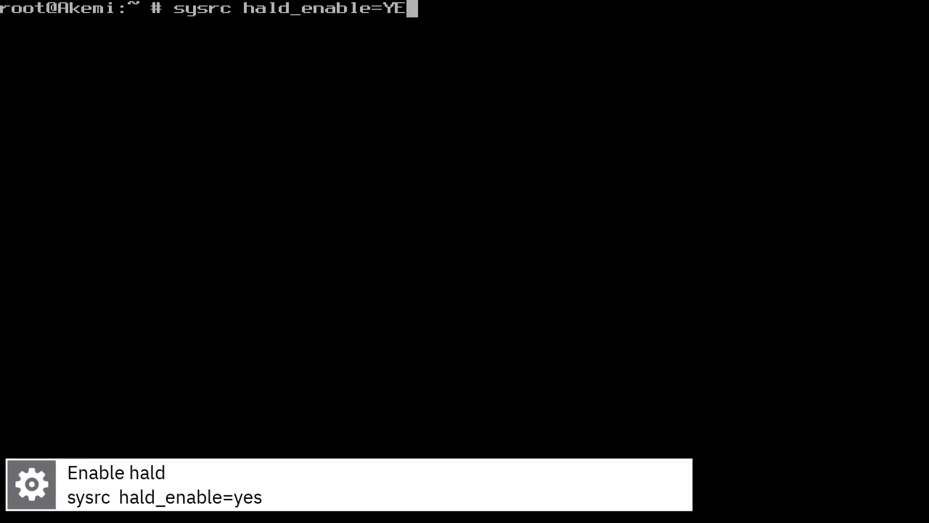
{"action": "type", "text": "S"}
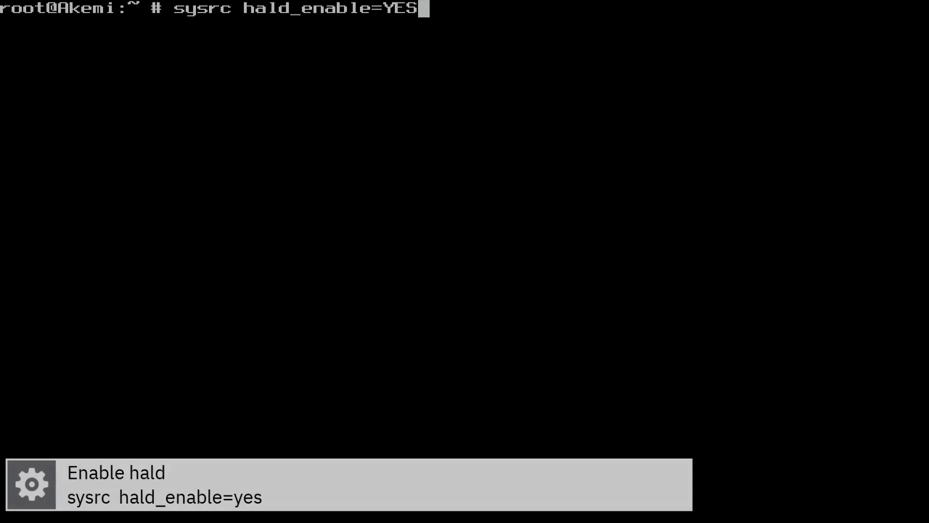
{"action": "key", "text": "Return"}
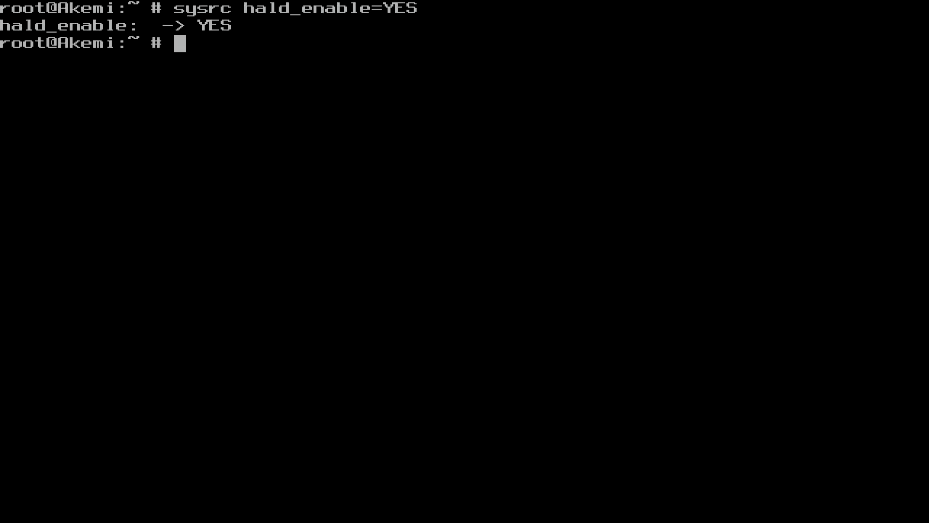
{"action": "key", "text": "ctrl+l"}
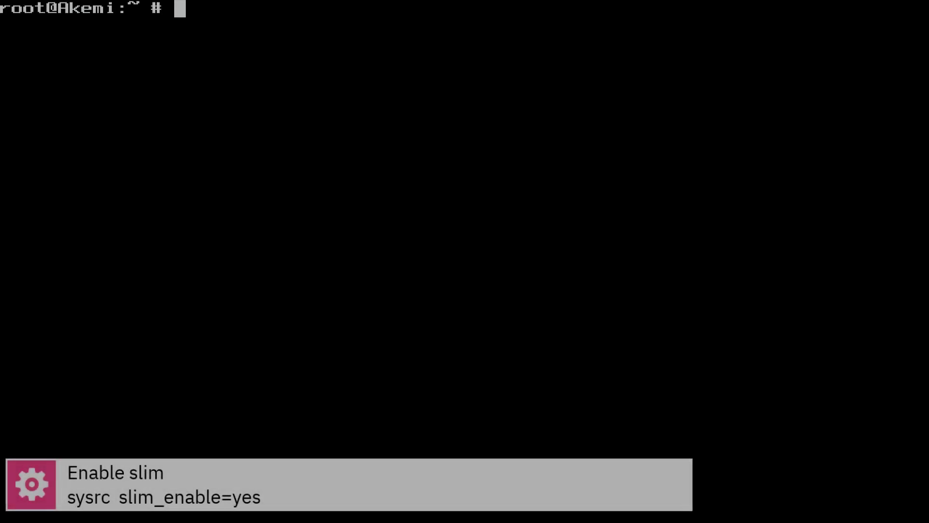
{"action": "type", "text": "sysrc "}
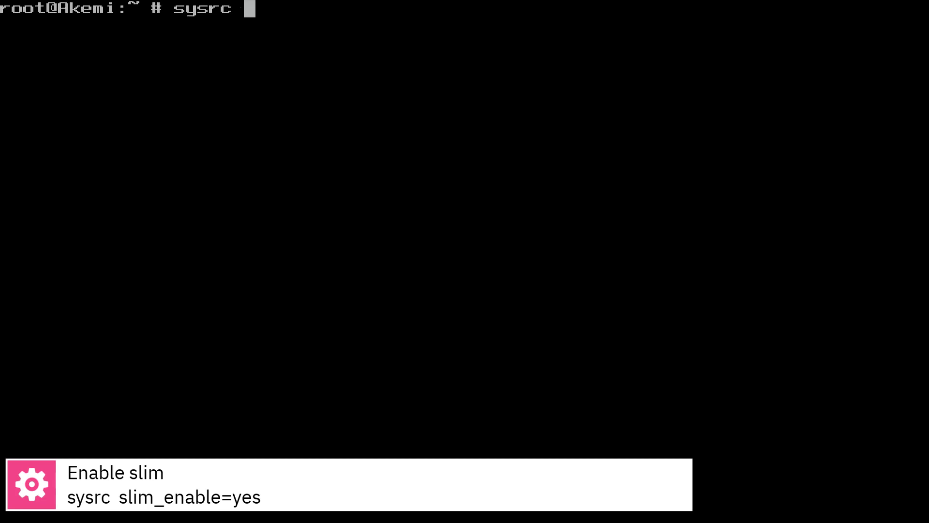
{"action": "type", "text": "slim"}
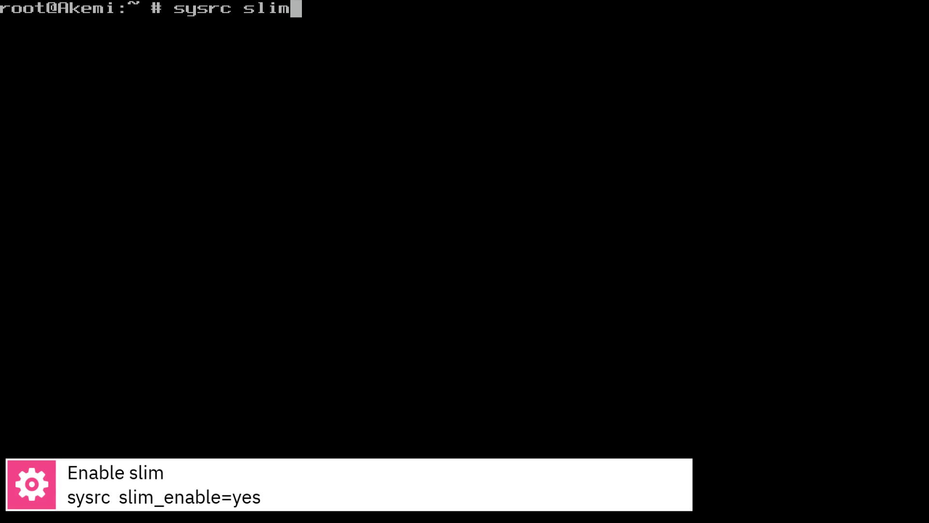
{"action": "type", "text": "_enab"}
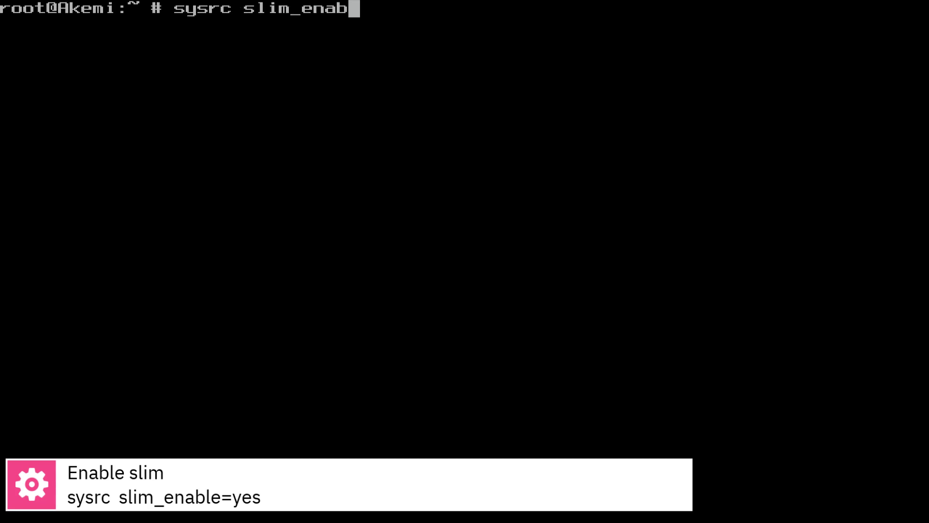
{"action": "type", "text": "le="}
{"action": "type", "text": "YES"}
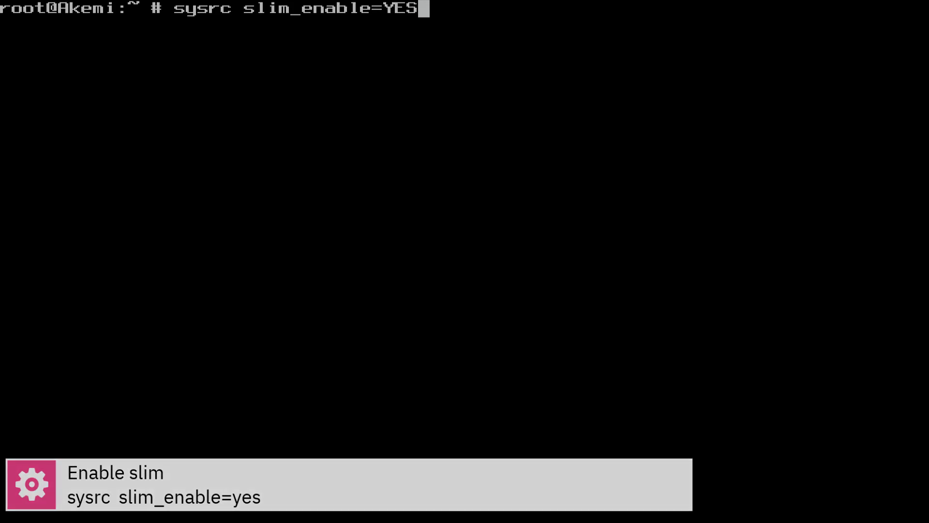
{"action": "key", "text": "Return"}
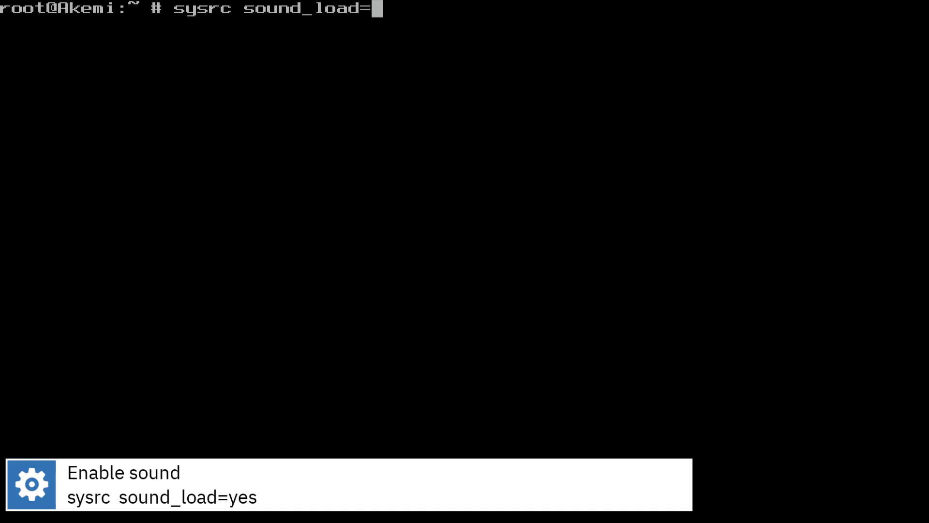
{"action": "type", "text": "YES"}
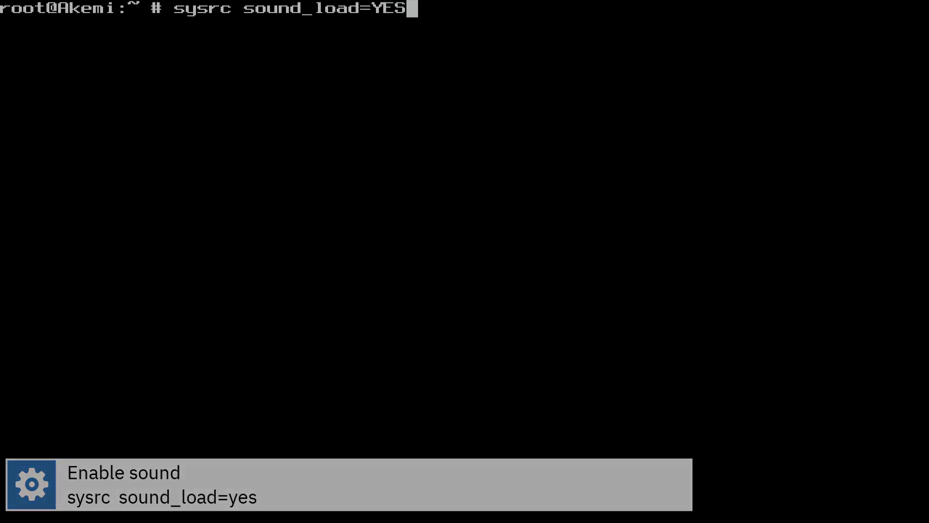
Set sound_load=YES and snd_hda_load=YES in rc.conf with sysrc
{"action": "key", "text": "Return"}
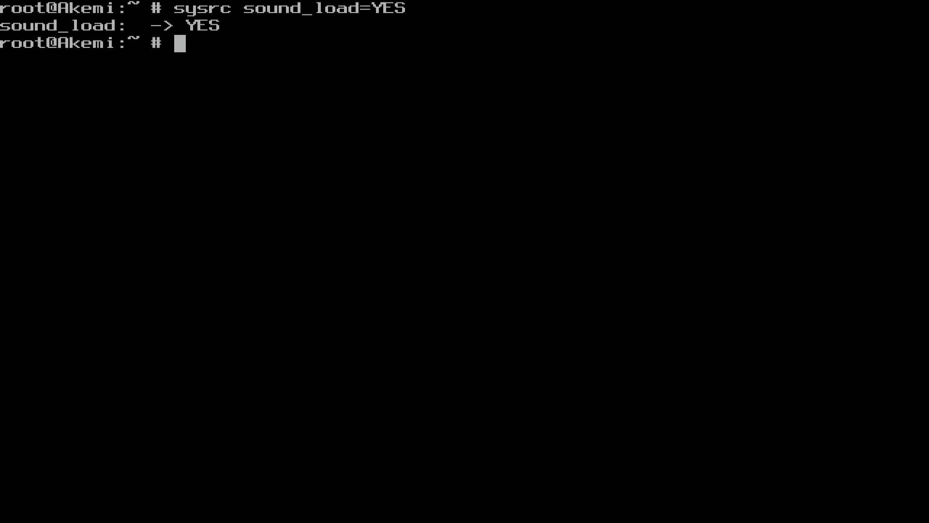
{"action": "key", "text": "ctrl+l"}
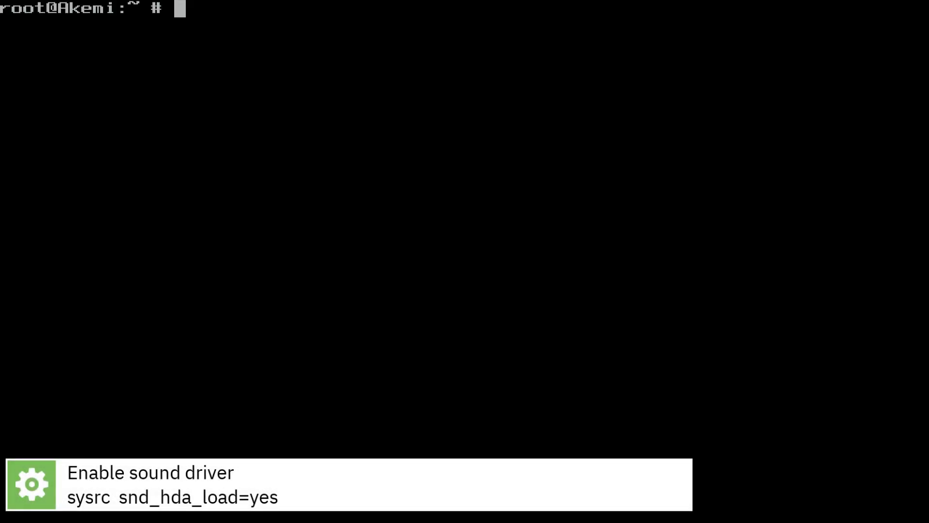
{"action": "type", "text": "sysrc"}
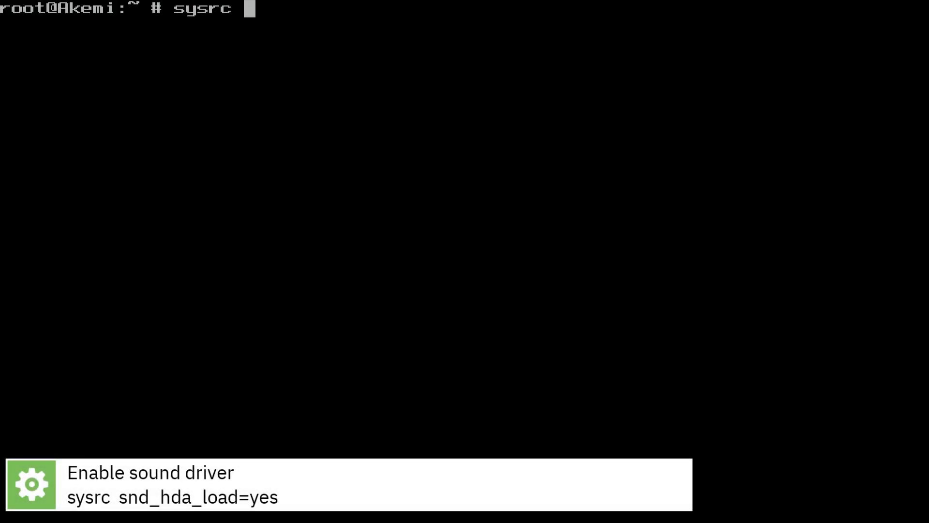
{"action": "type", "text": " sn"}
{"action": "type", "text": "d_"}
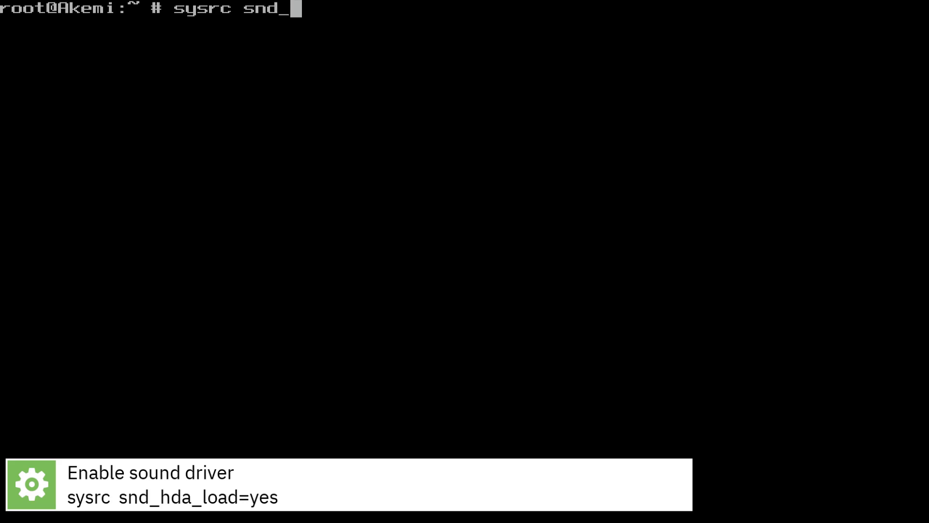
{"action": "type", "text": "hda"}
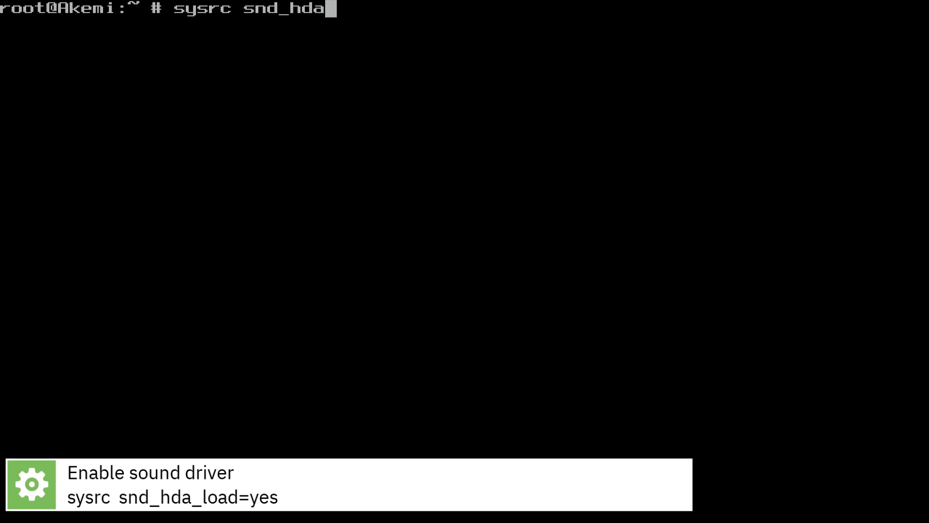
{"action": "type", "text": "_loa"}
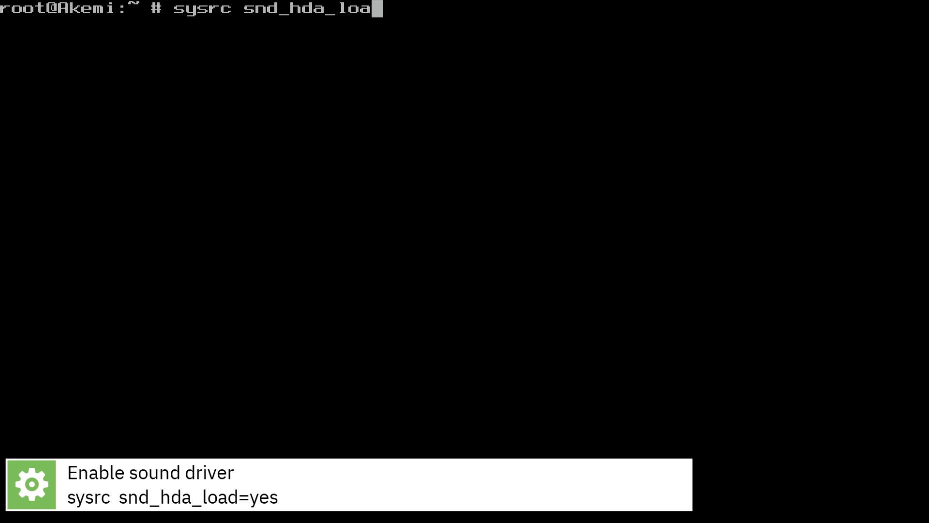
{"action": "type", "text": "d"}
{"action": "type", "text": "=YES"}
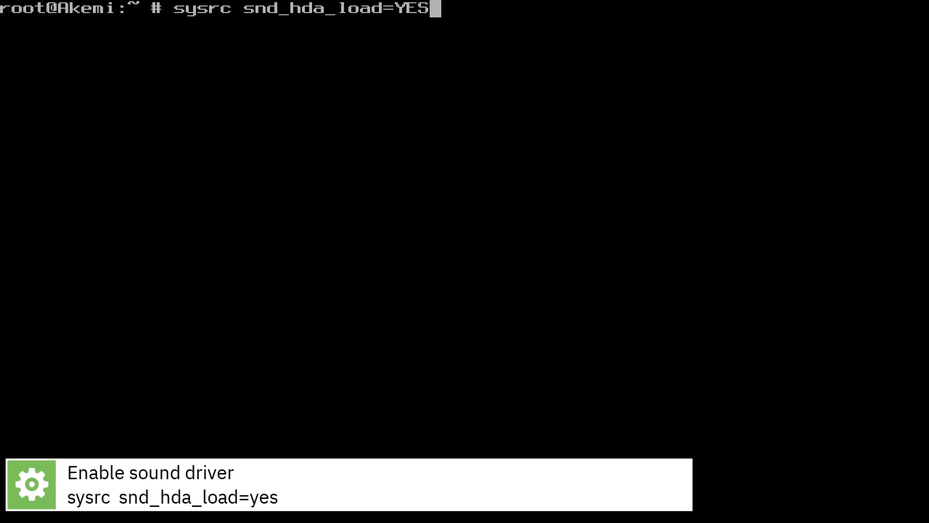
{"action": "key", "text": "Return"}
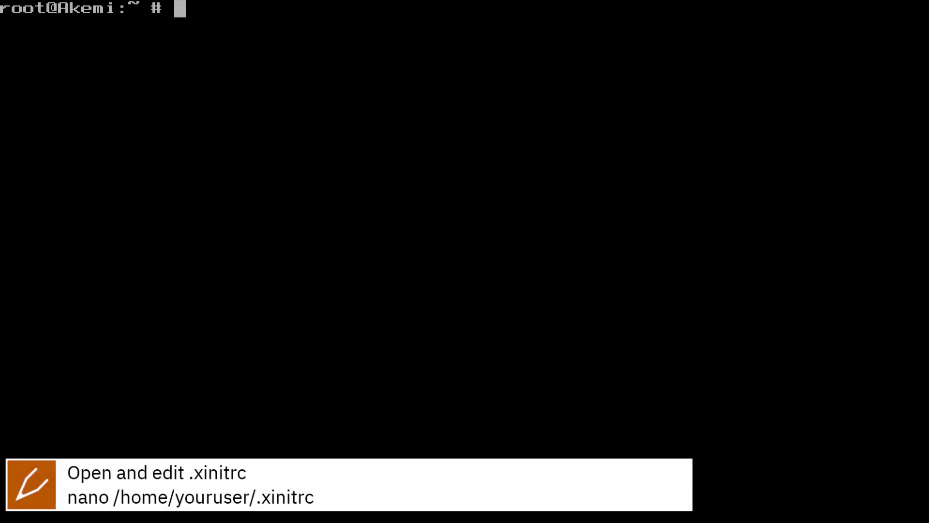
{"action": "type", "text": "nano /ho"}
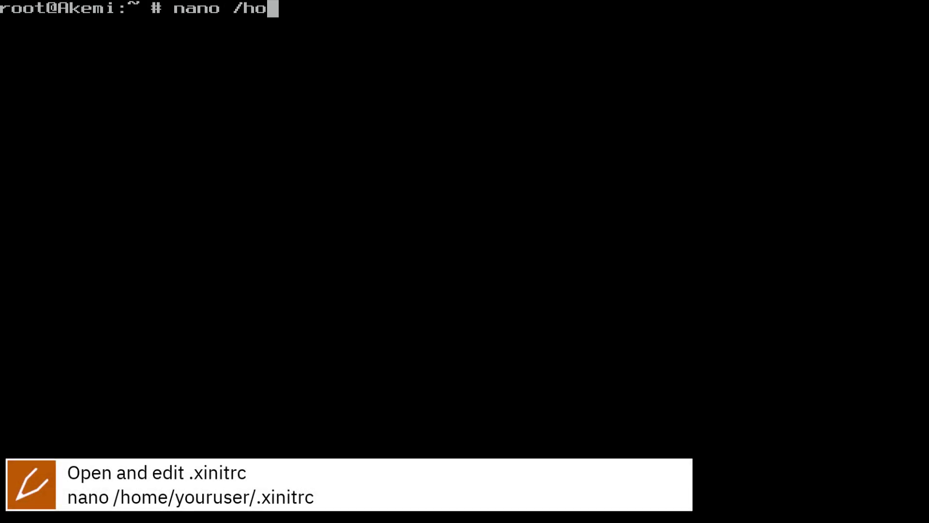
{"action": "type", "text": "me/"}
{"action": "type", "text": "ribali"}
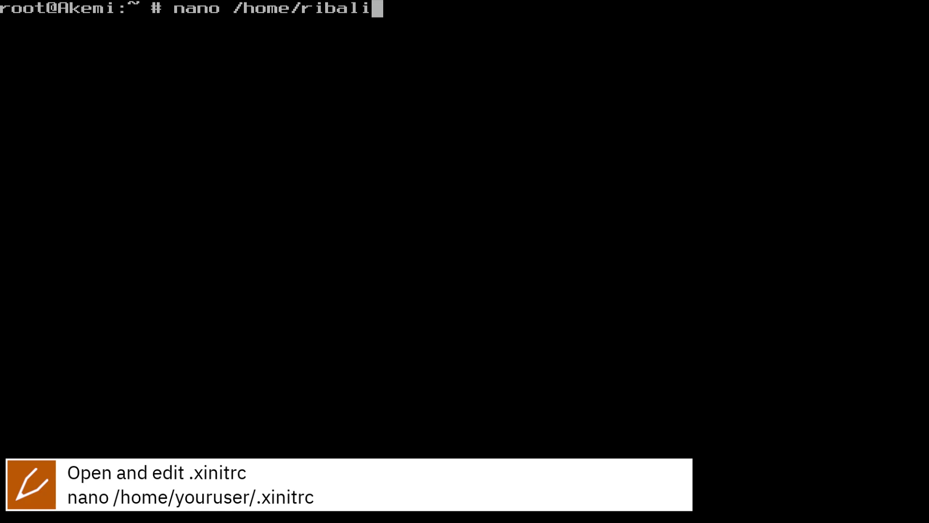
{"action": "type", "text": "nux"}
{"action": "type", "text": "/."}
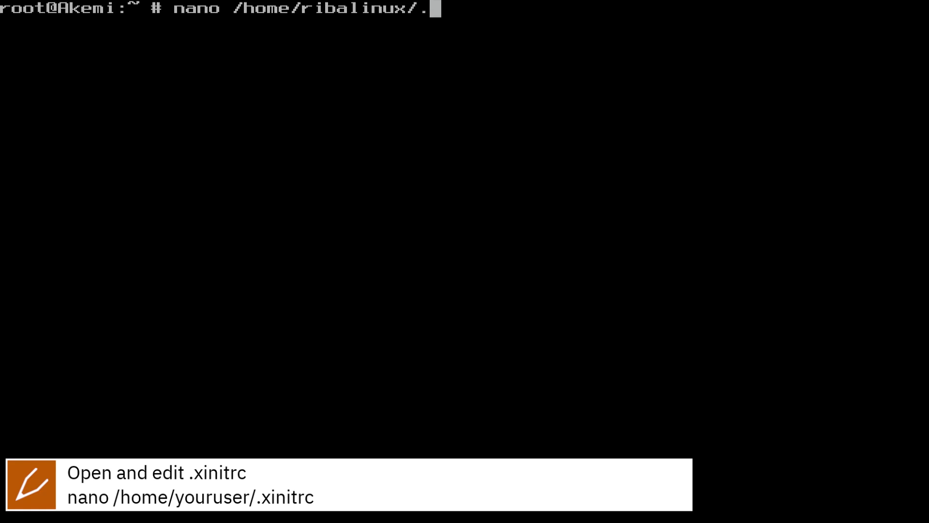
{"action": "type", "text": "xini"}
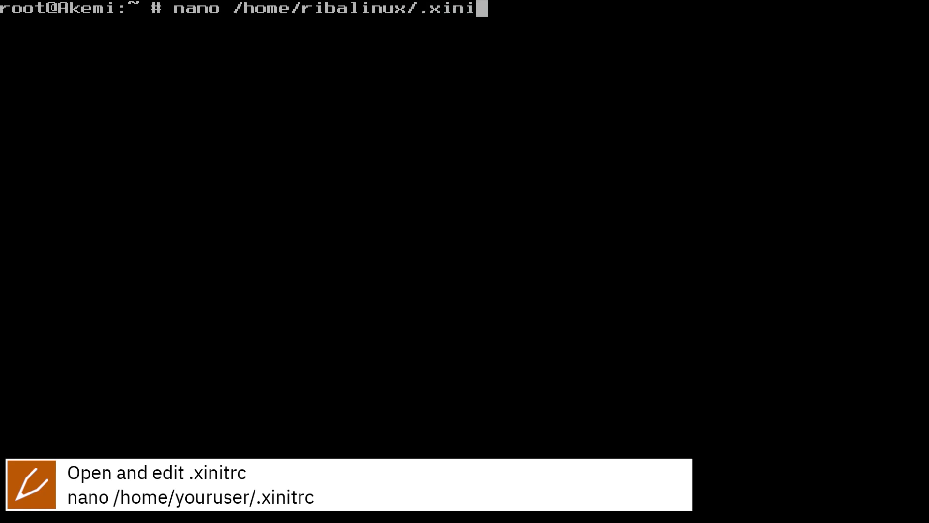
{"action": "type", "text": "tr"}
{"action": "type", "text": "c"}
Open /home/ribalinux/.xinitrc in nano as a new file
{"action": "key", "text": "Return"}
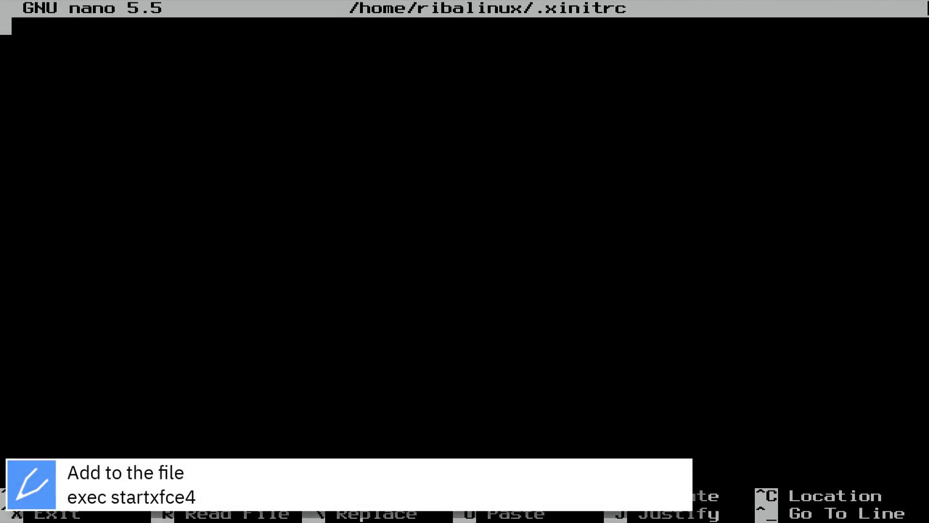
{"action": "type", "text": "exec"}
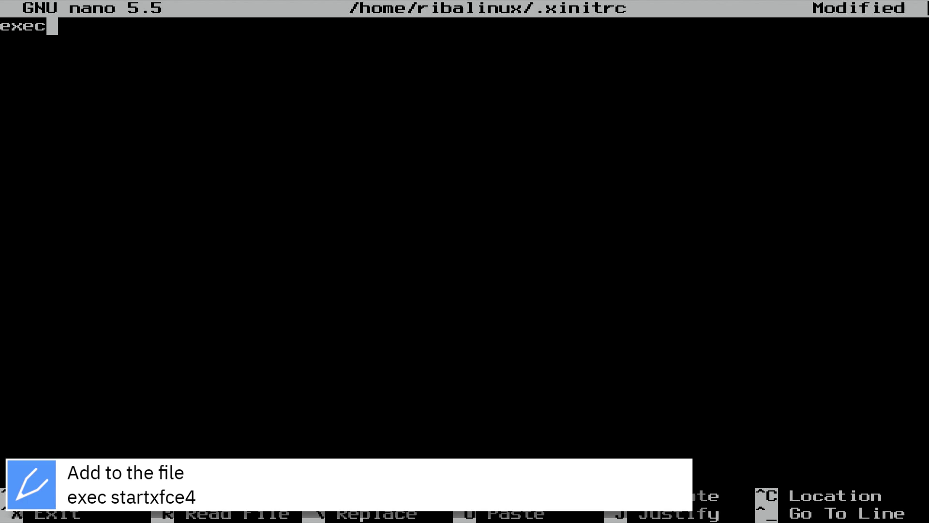
{"action": "type", "text": " start"}
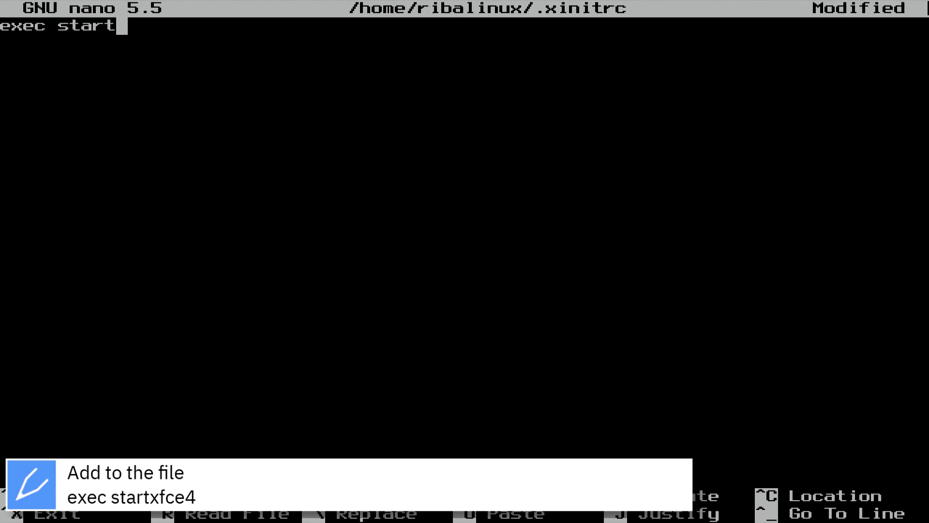
{"action": "type", "text": "xf"}
{"action": "type", "text": "ce4"}
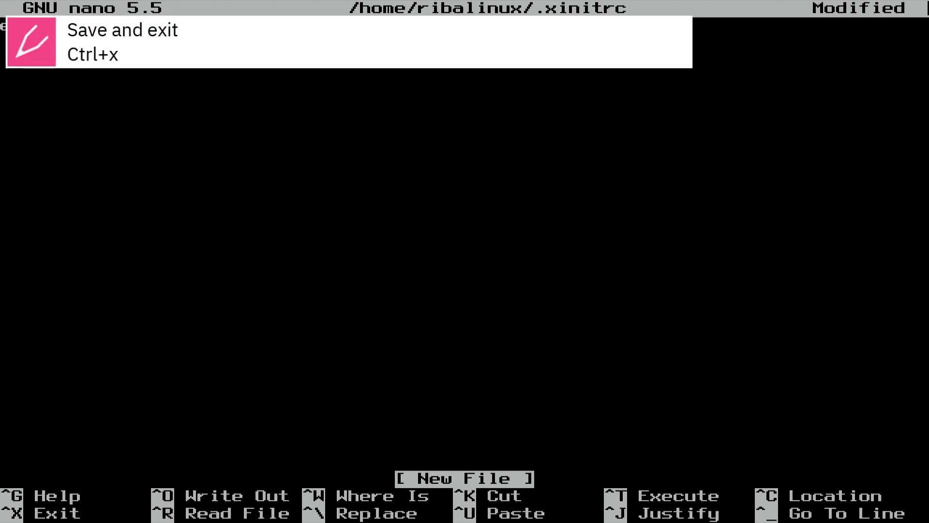
Save .xinitrc containing 'exec startxfce4' and exit nano
{"action": "key", "text": "ctrl+x"}
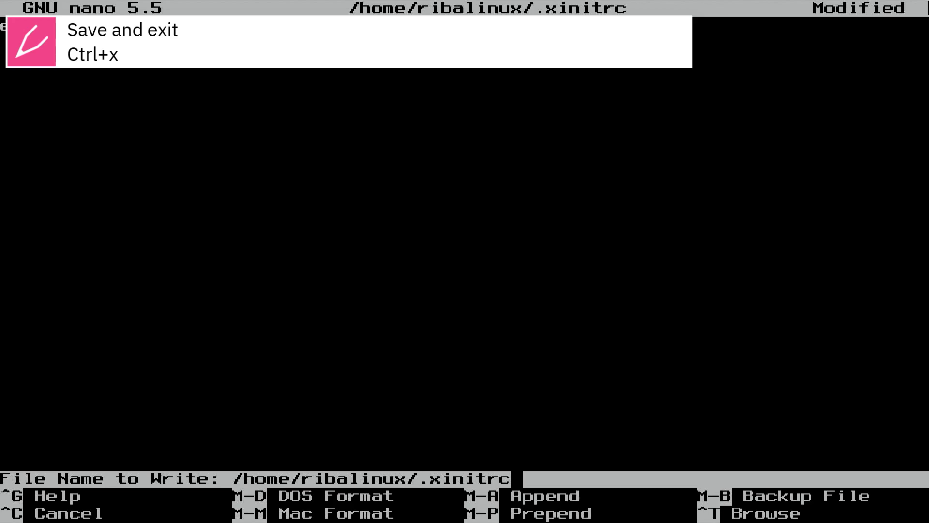
{"action": "key", "text": "Return"}
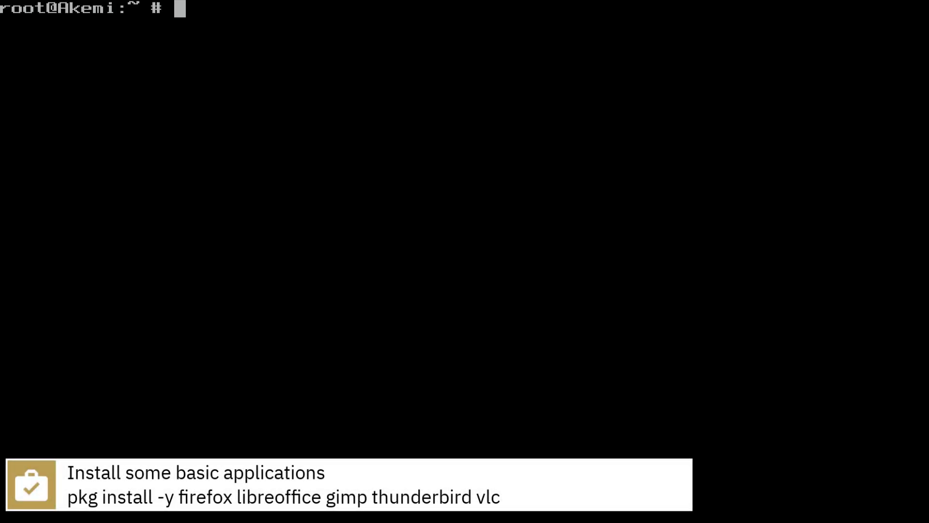
{"action": "type", "text": "pkg in"}
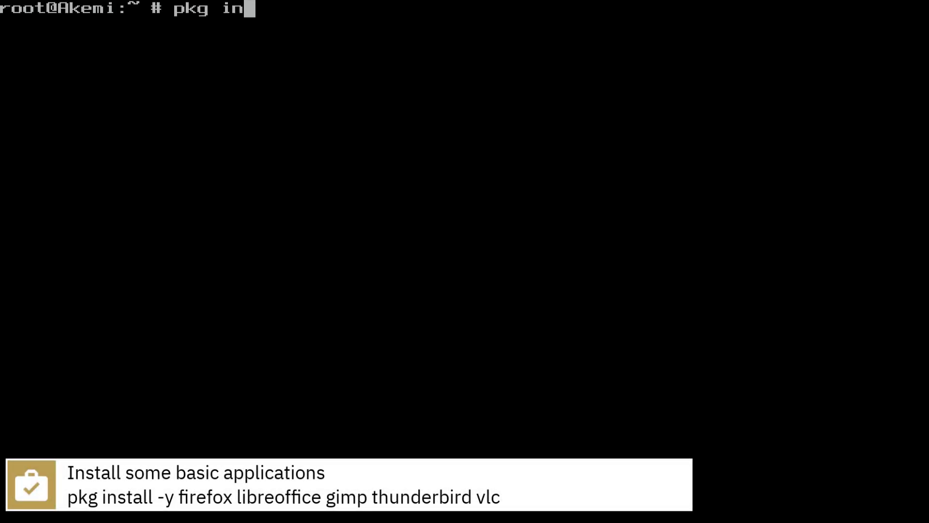
{"action": "type", "text": "stall "}
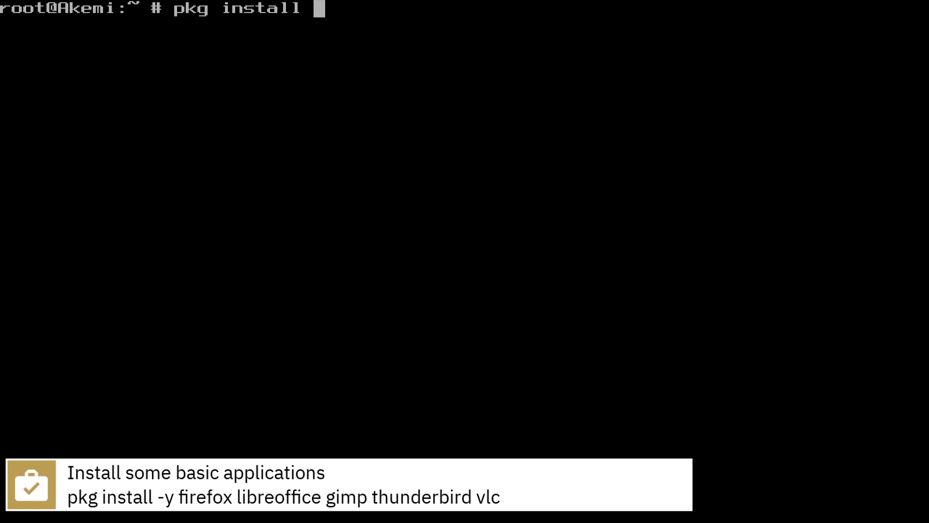
{"action": "type", "text": "-y "}
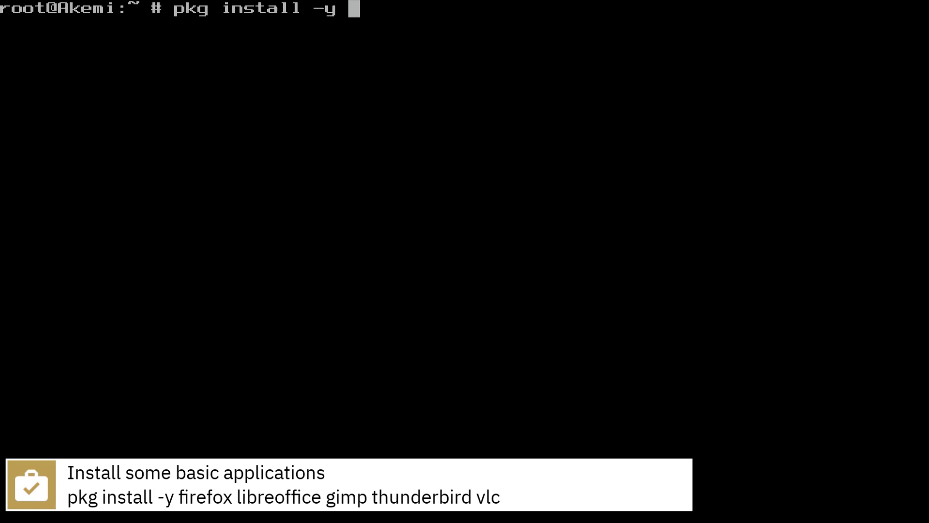
{"action": "type", "text": "firefo"}
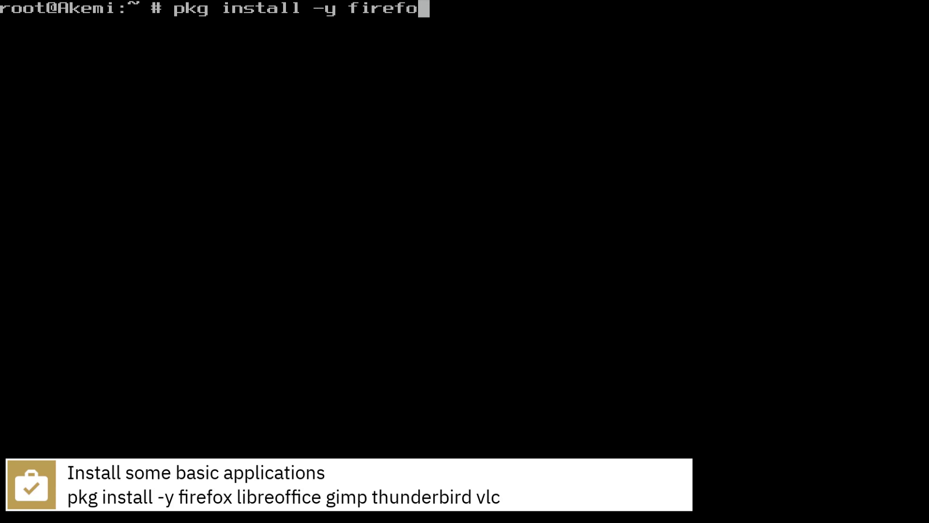
{"action": "type", "text": "x lib"}
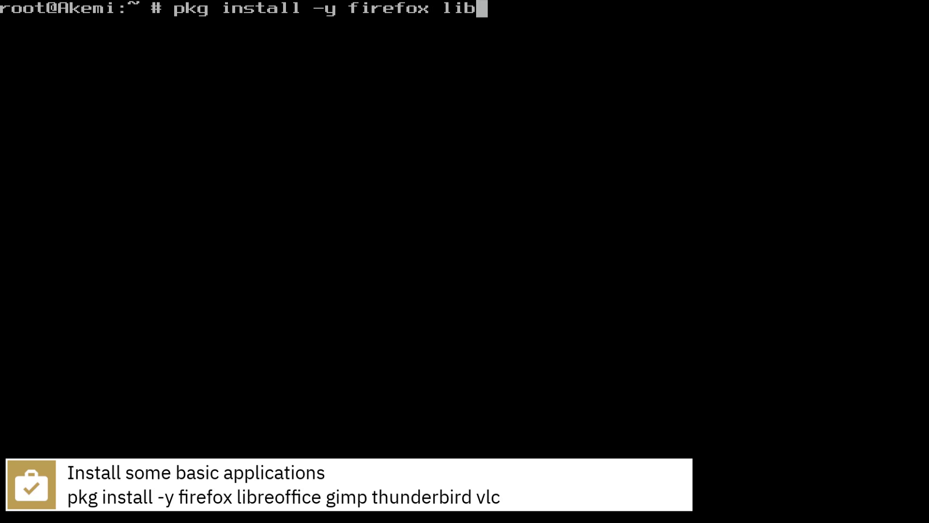
{"action": "type", "text": "reo"}
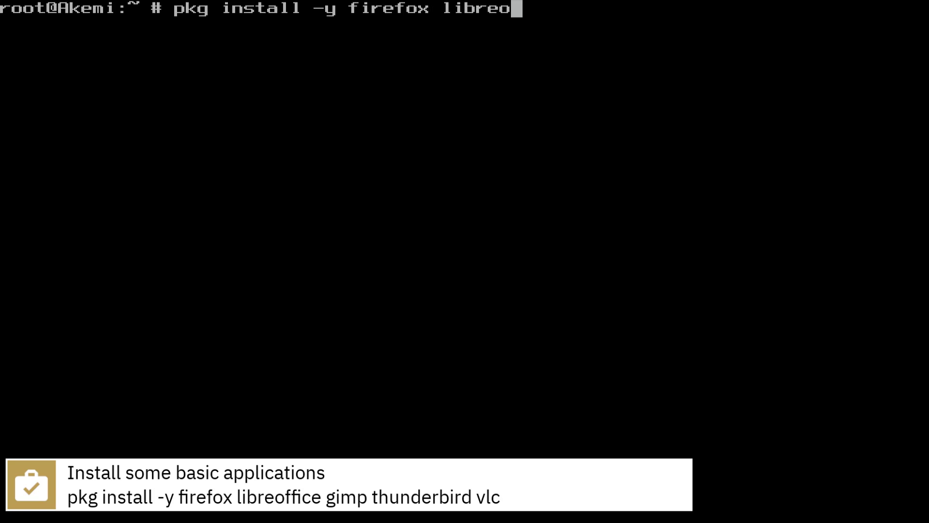
{"action": "type", "text": "ffice "}
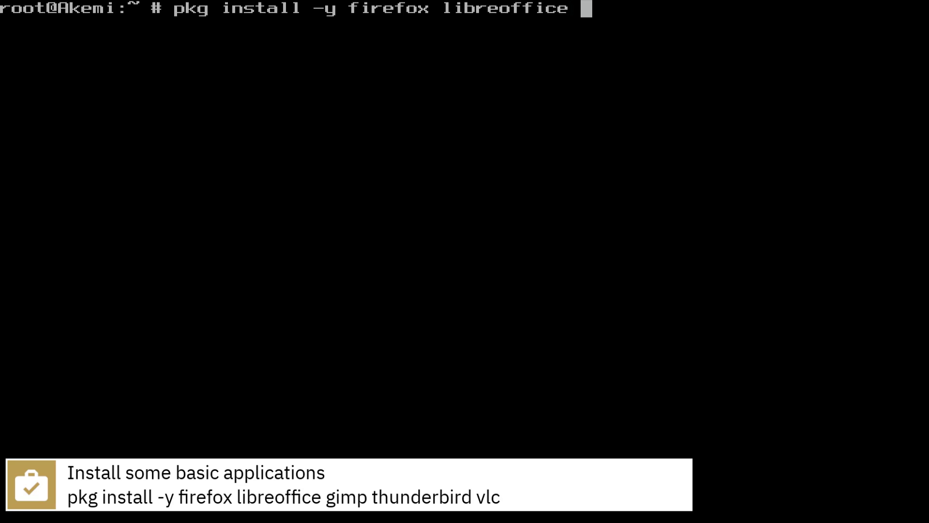
{"action": "type", "text": "gimp"}
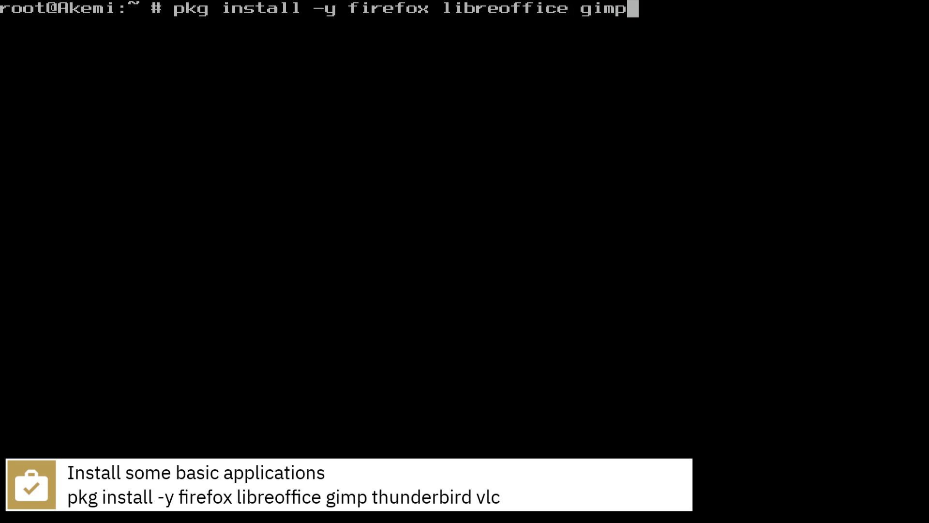
{"action": "type", "text": " thu"}
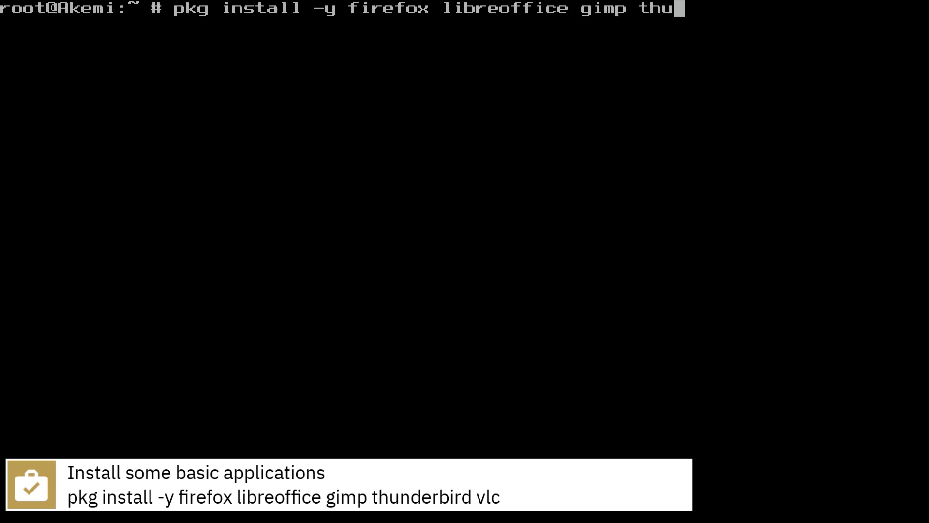
{"action": "type", "text": "nderb"}
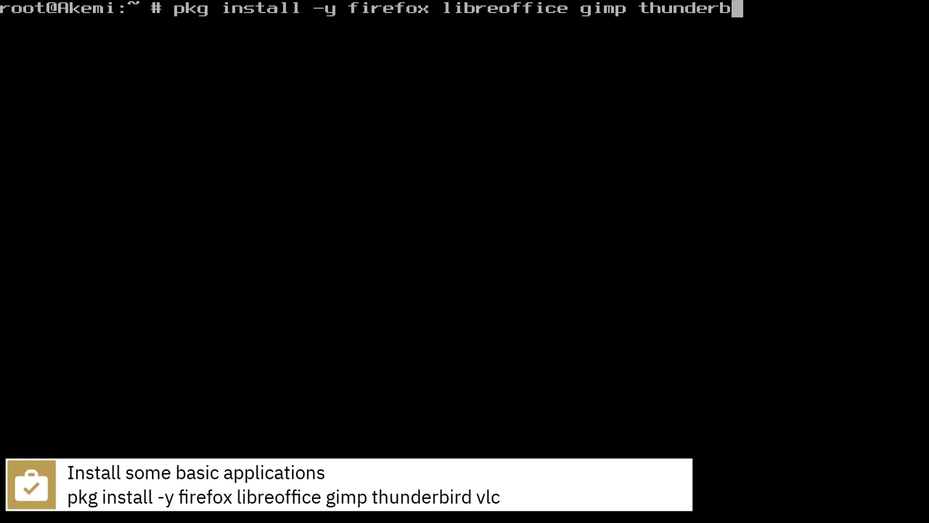
{"action": "type", "text": "ird"}
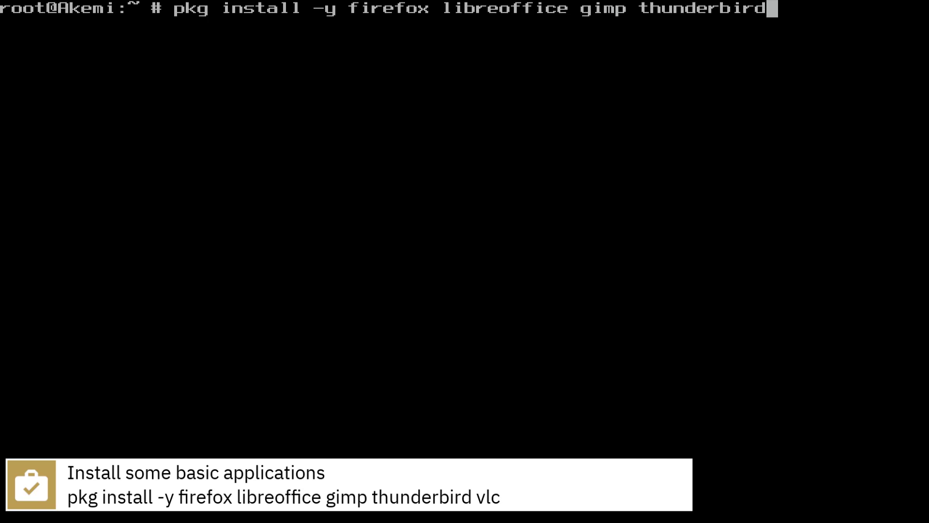
{"action": "type", "text": " vlc"}
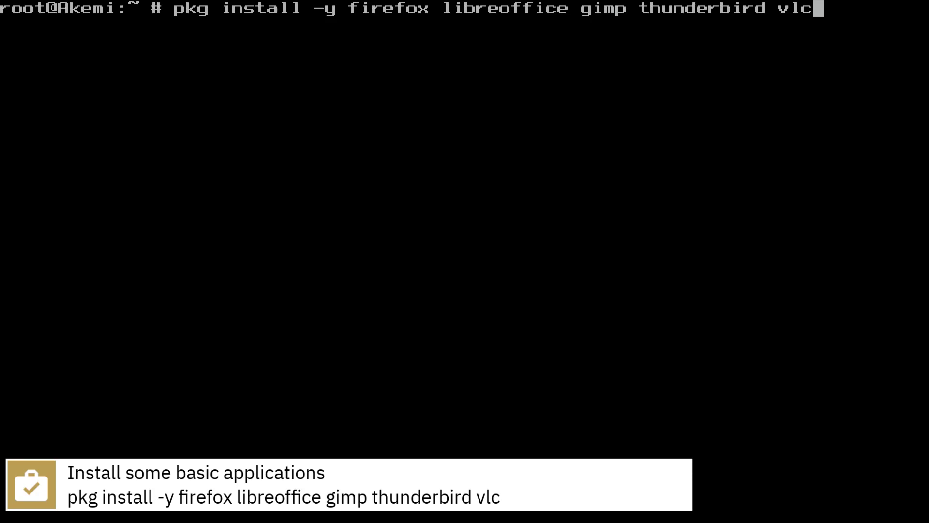
Install Firefox, LibreOffice, GIMP, Thunderbird and VLC (128 packages) with pkg
{"action": "key", "text": "Return"}
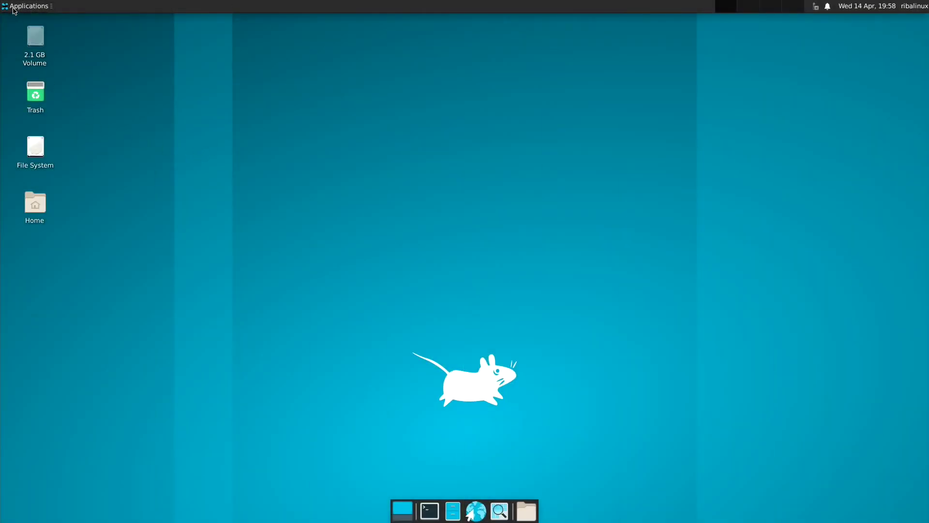
Launch GIMP 2.10 from the Graphics menu to verify it runs, then close it
{"action": "left_click", "coordinate": [12, 10]}
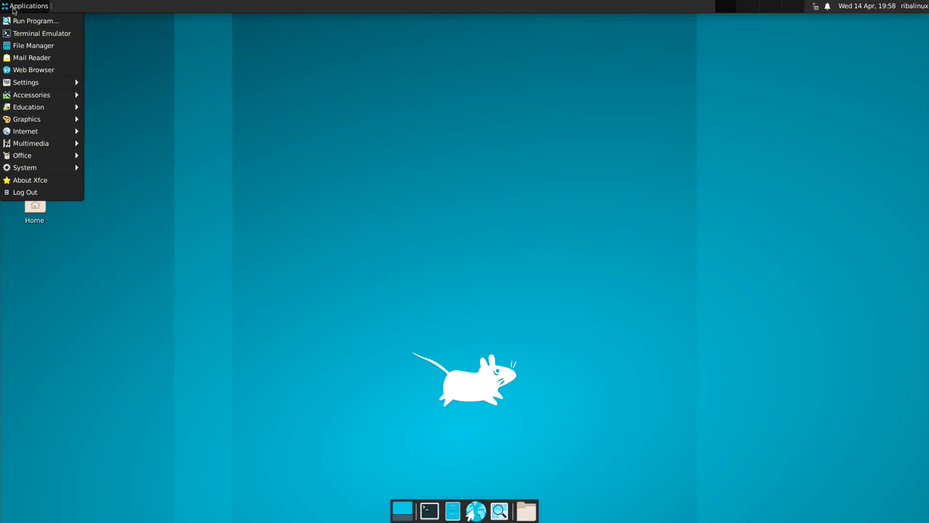
{"action": "mouse_move", "coordinate": [27, 120]}
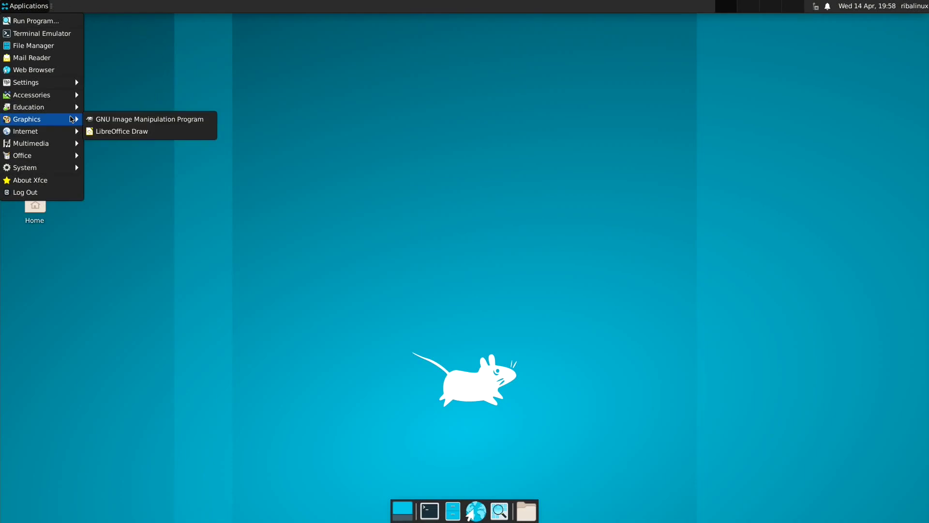
{"action": "left_click", "coordinate": [120, 119]}
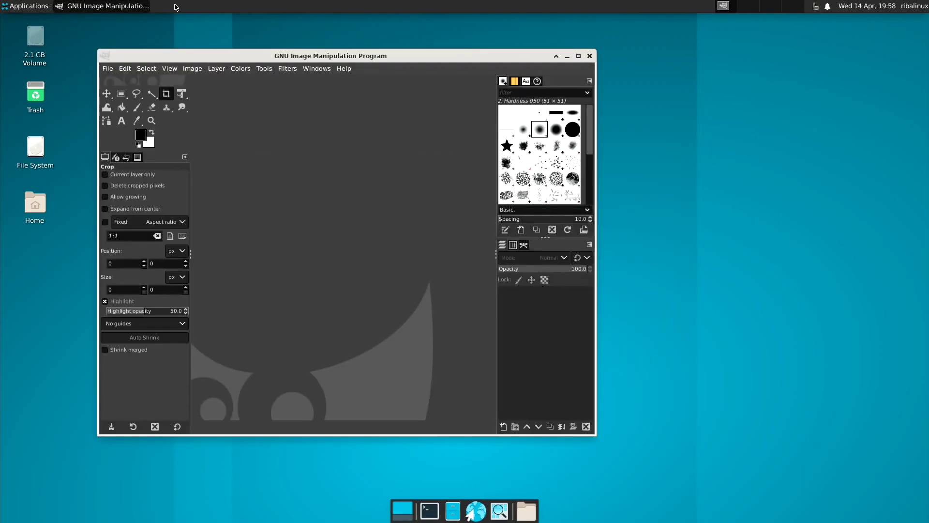
{"action": "left_click", "coordinate": [588, 56]}
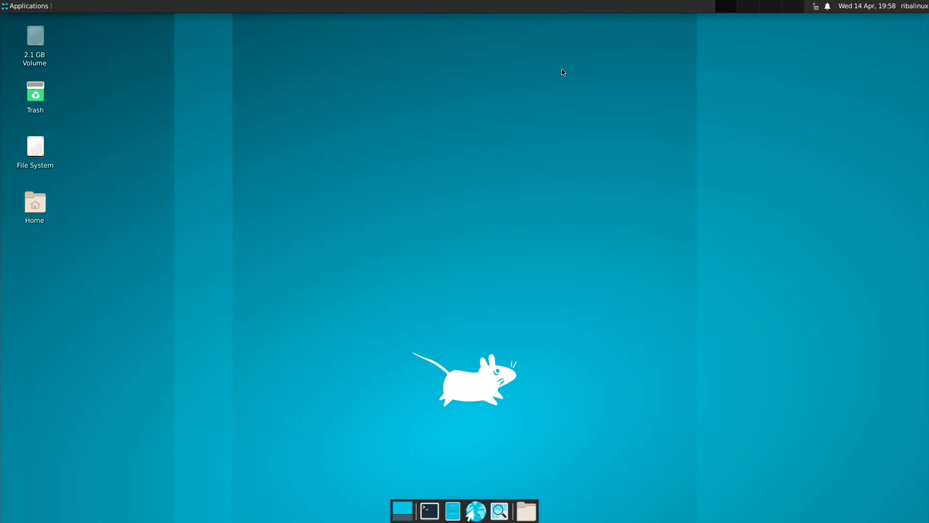
Open Firefox, load YouTube from the top sites, then close the browser
{"action": "left_click", "coordinate": [28, 6]}
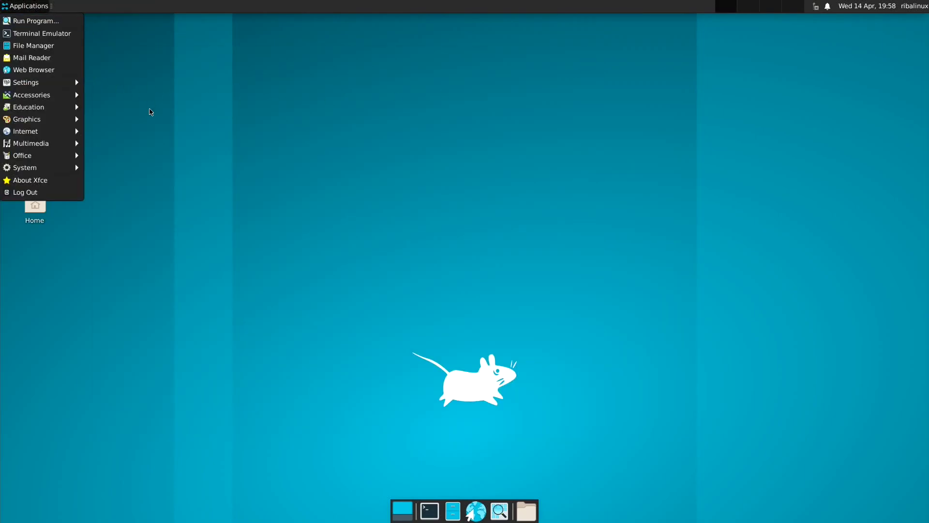
{"action": "mouse_move", "coordinate": [26, 131]}
{"action": "left_click", "coordinate": [99, 132]}
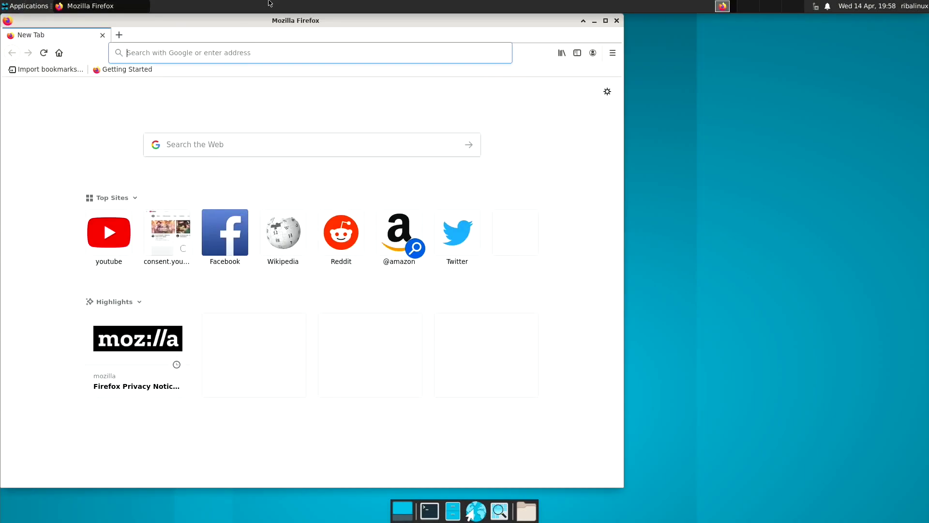
{"action": "left_click", "coordinate": [109, 233]}
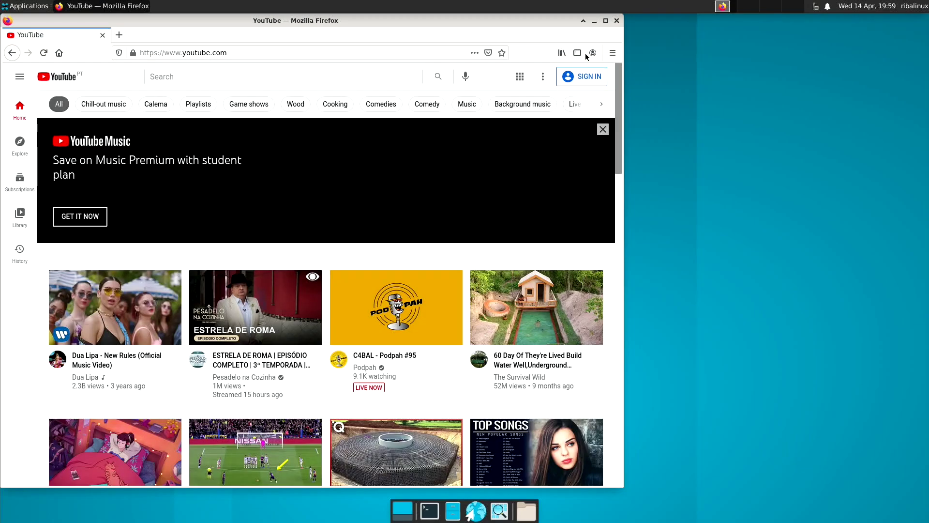
{"action": "left_click", "coordinate": [617, 20]}
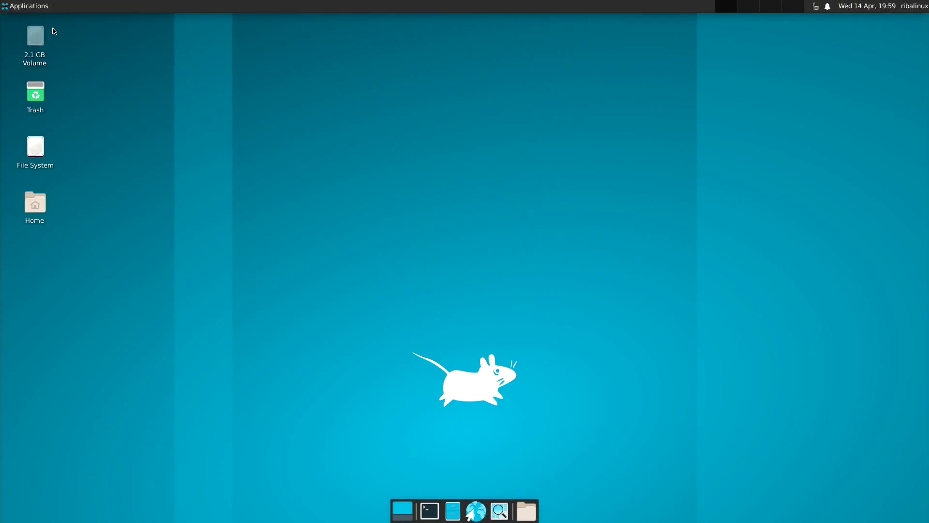
Launch VLC media player from the Multimedia menu, then close it
{"action": "left_click", "coordinate": [26, 8]}
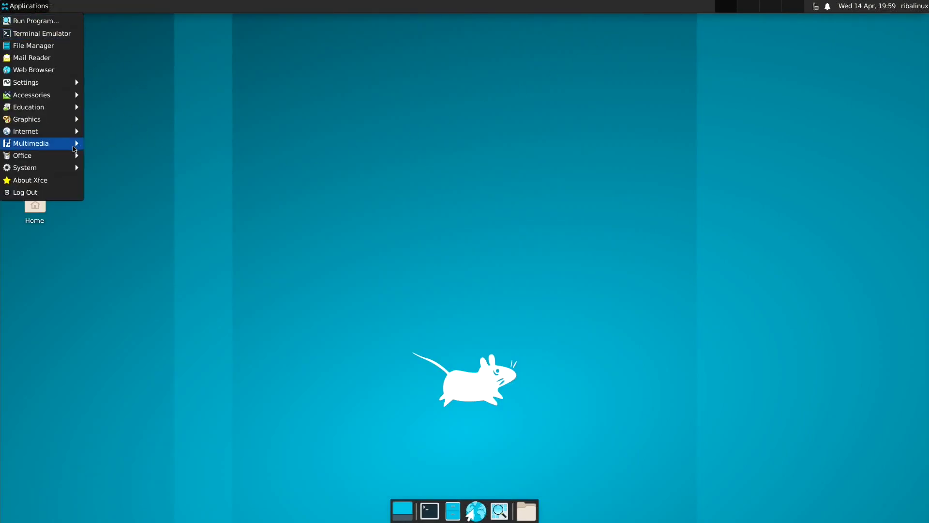
{"action": "mouse_move", "coordinate": [30, 144]}
{"action": "left_click", "coordinate": [109, 143]}
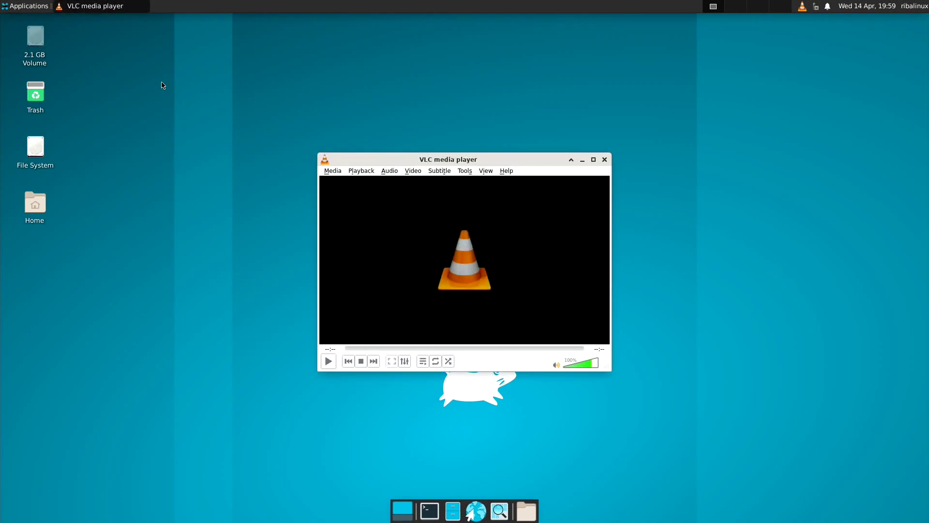
{"action": "left_click", "coordinate": [603, 159]}
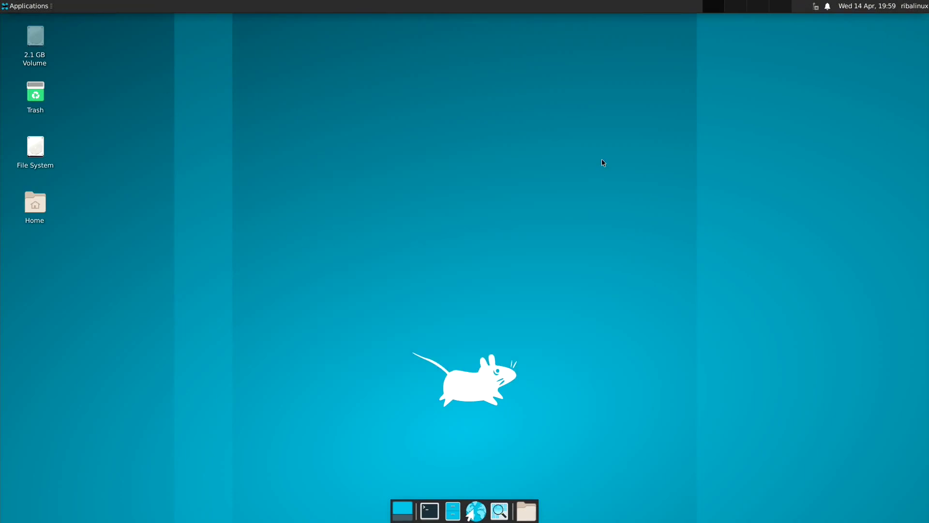
Open and close a blank Writer document, then show About Xfce reporting FreeBSD 13.0-RELEASE
{"action": "left_click", "coordinate": [22, 8]}
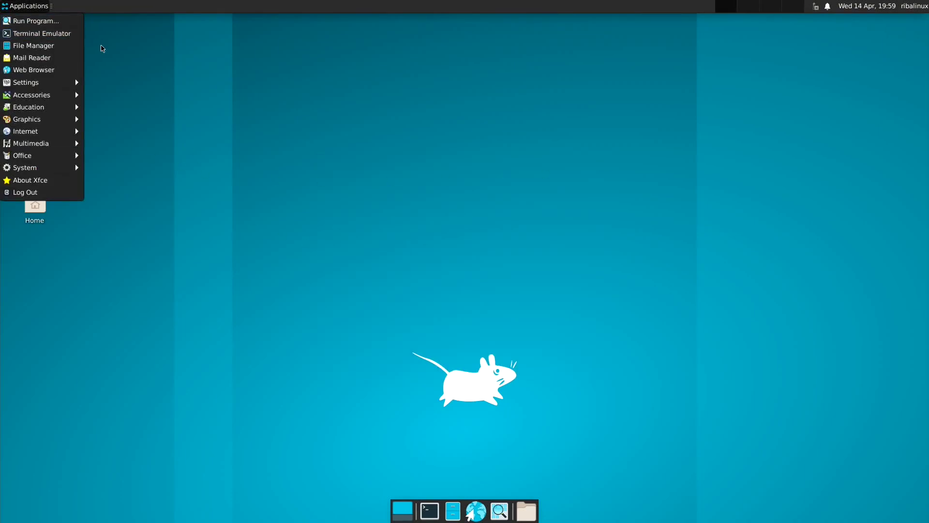
{"action": "mouse_move", "coordinate": [23, 155]}
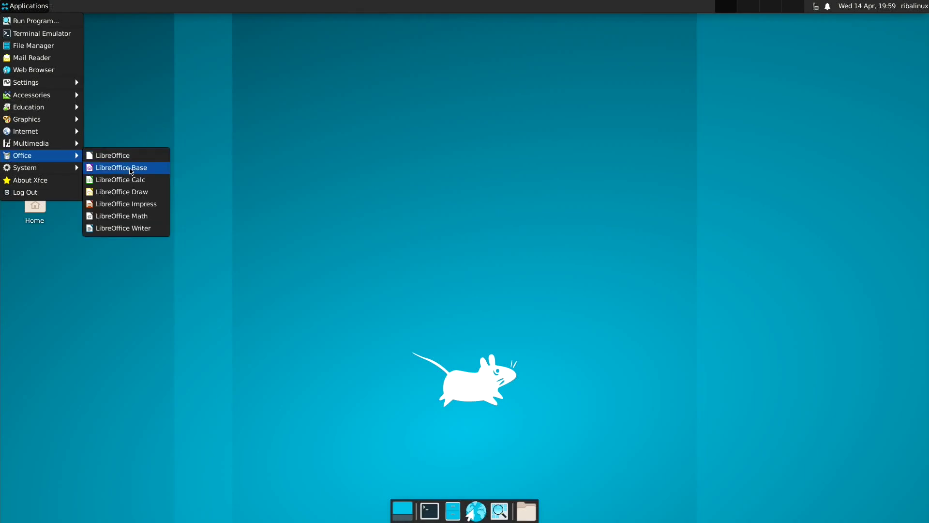
{"action": "left_click", "coordinate": [138, 228]}
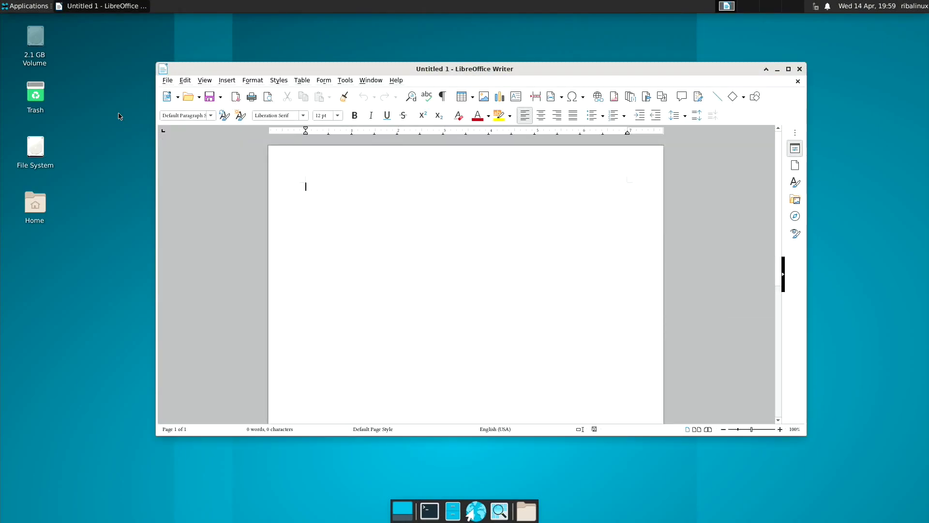
{"action": "left_click", "coordinate": [802, 69]}
{"action": "left_click", "coordinate": [7, 10]}
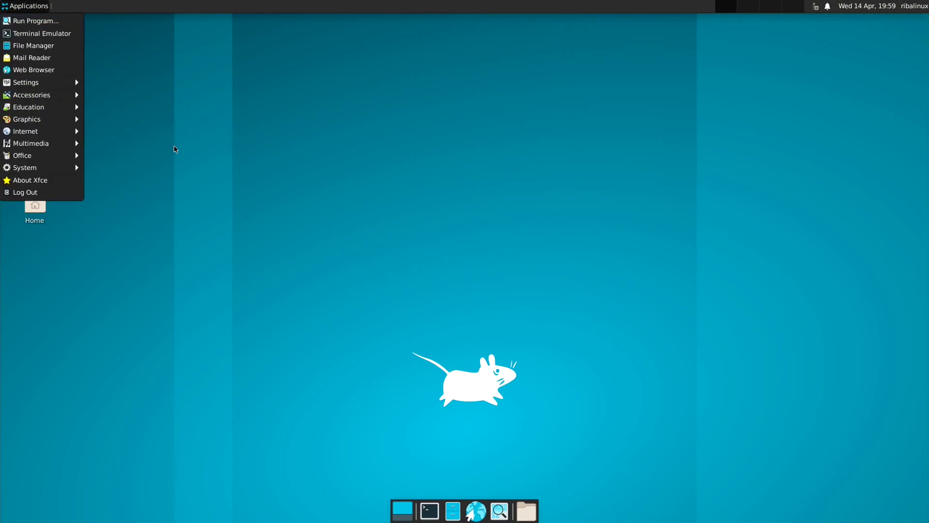
{"action": "left_click", "coordinate": [73, 181]}
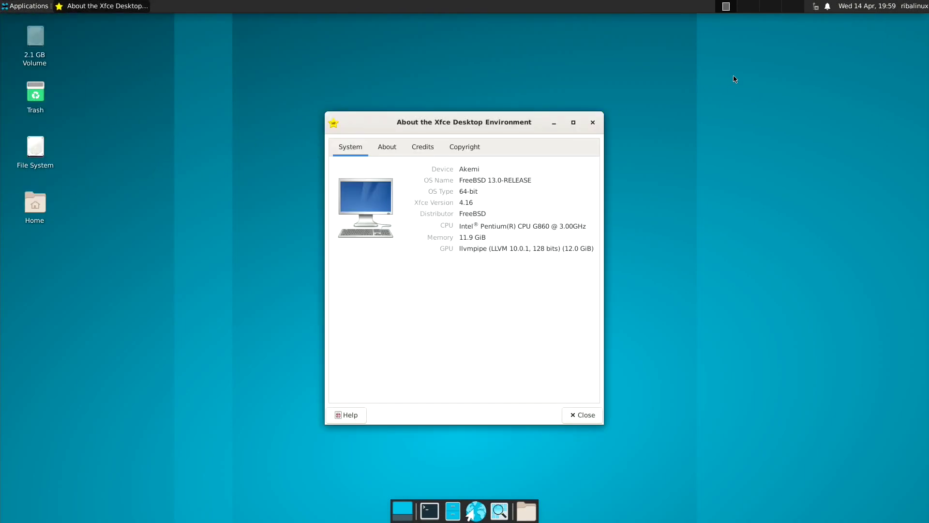